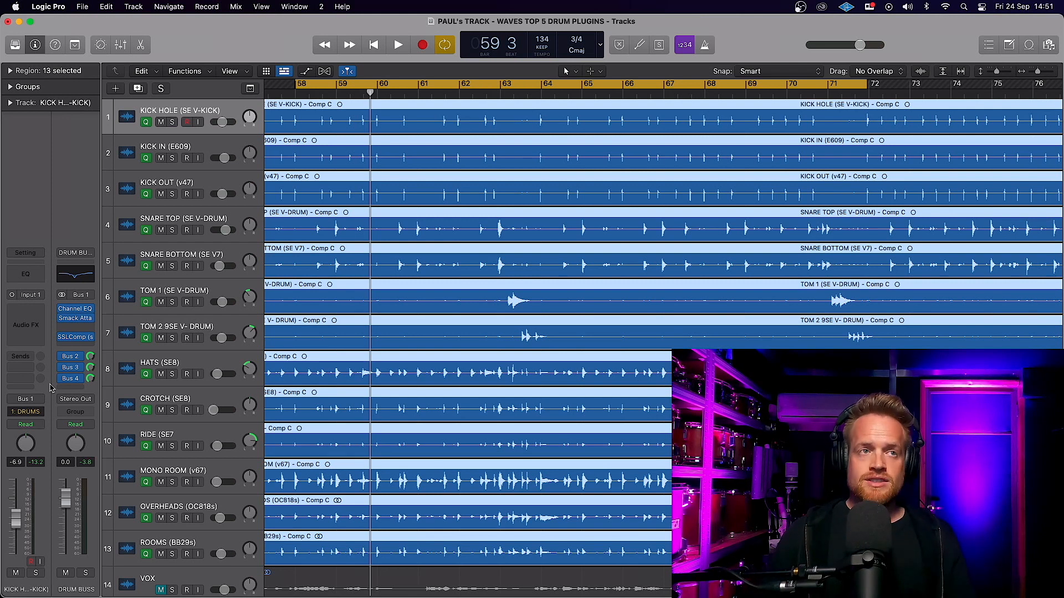
Bypass the DRUM BUSS plug-ins and sends, and look through the individual drum channel strips from KICK HOLE down towards ROOMS
click(63, 309)
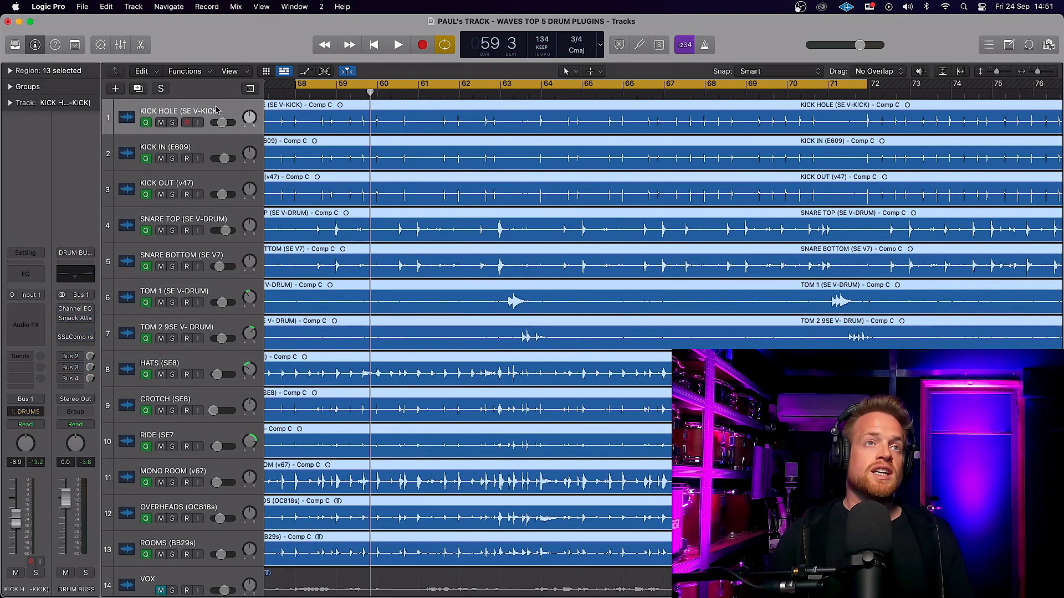
key(Down)
key(Down)
key(Down)
key(Down)
key(Down)
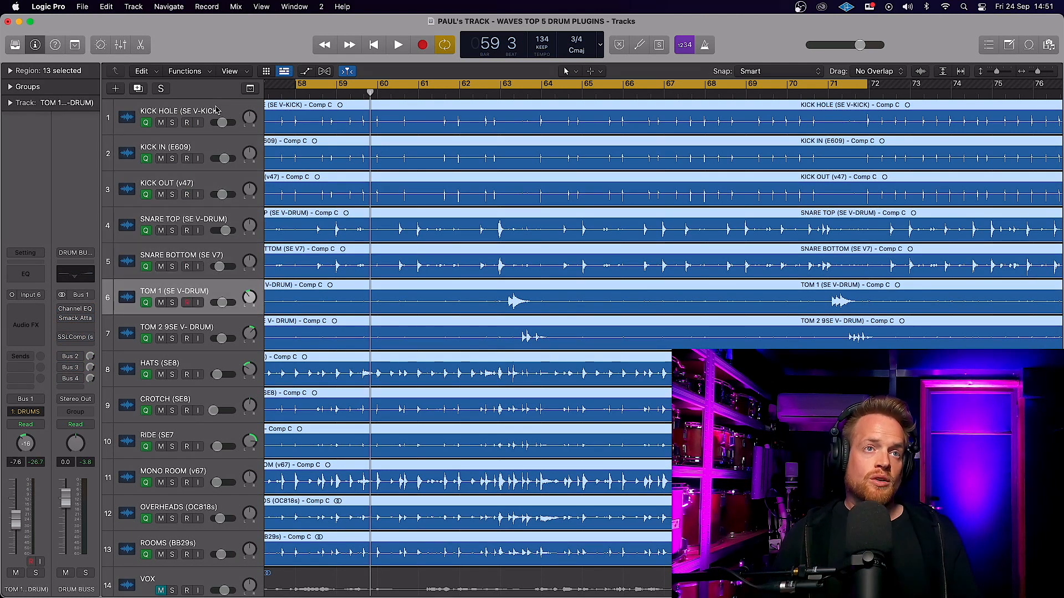
key(Down)
key(Down)
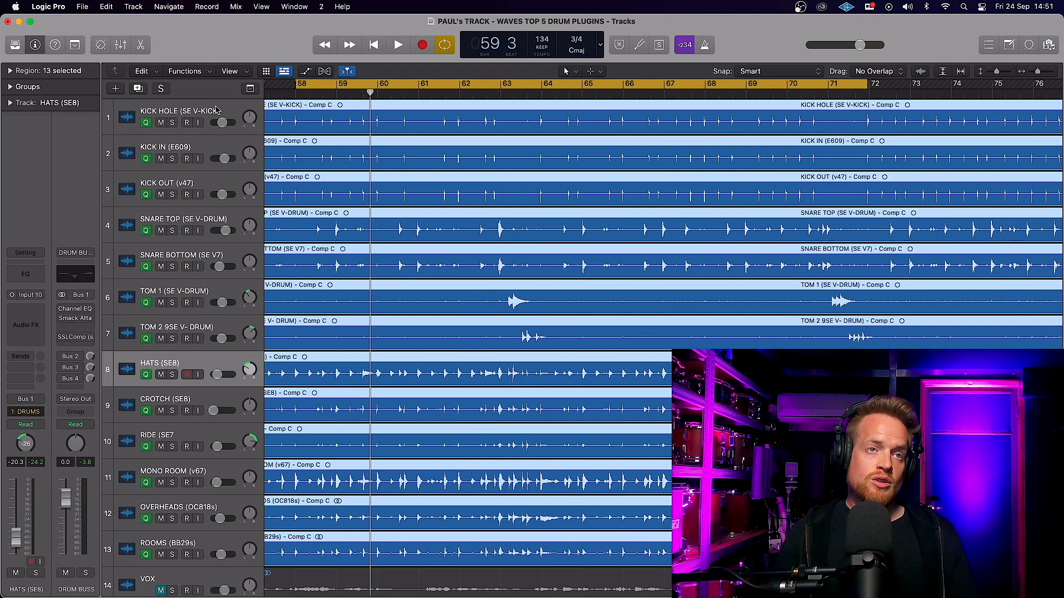
key(Down)
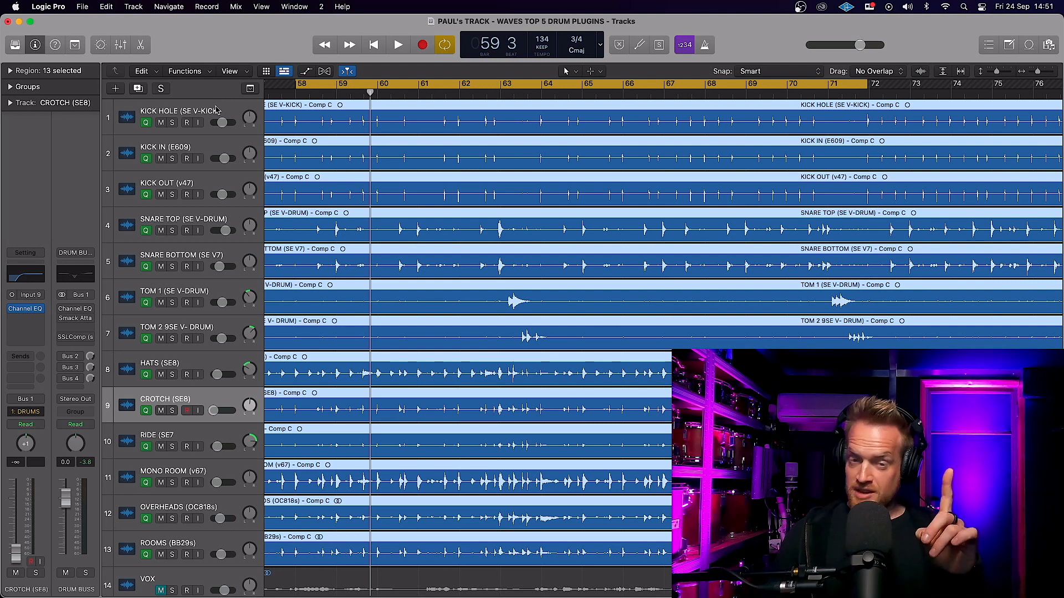
key(Down)
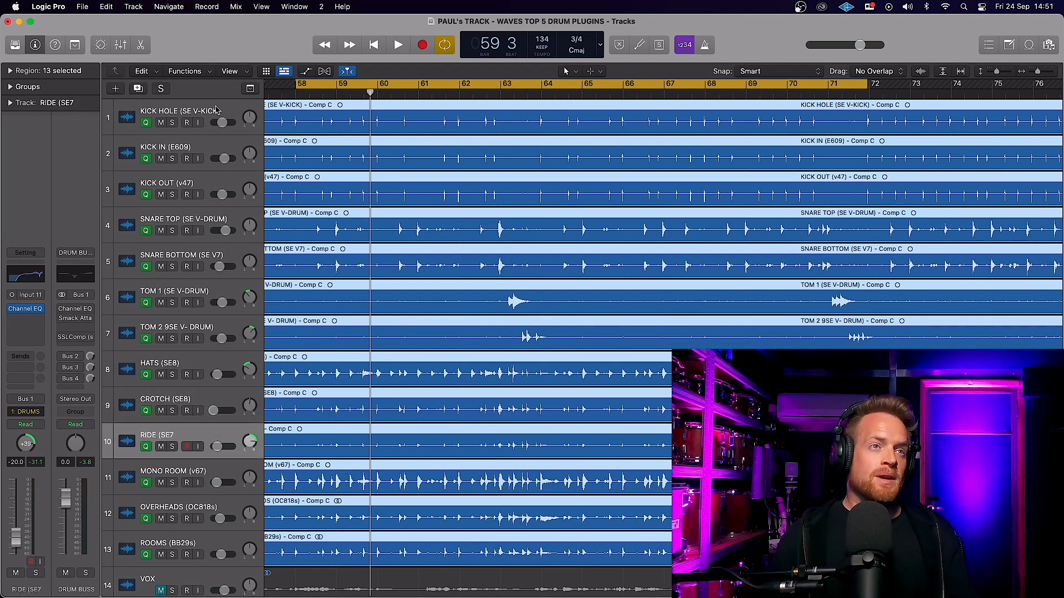
key(Down)
key(Down)
key(Down)
Return the selection to the KICK HOLE track and play the drums without any drum bus processing
key(Up)
key(Up)
key(Up)
key(Up)
key(Up)
key(Up)
key(Up)
key(Up)
key(Up)
key(Up)
key(Up)
key(Up)
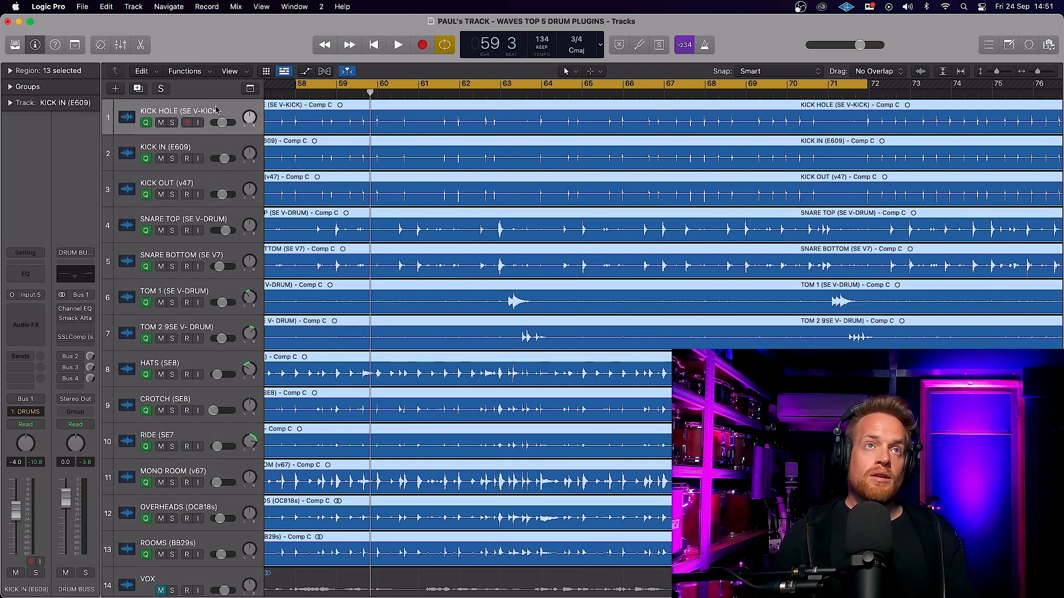
key(space)
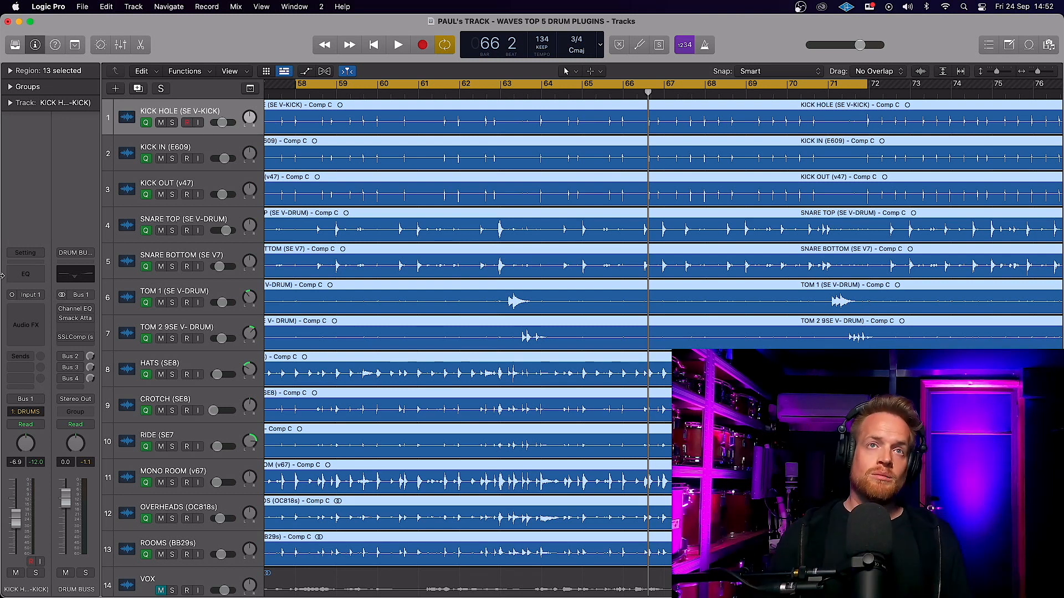
Open the drum bus Channel EQ, play the drums with it bypassed, and switch the EQ on during playback
click(75, 311)
drag(561, 177, 325, 94)
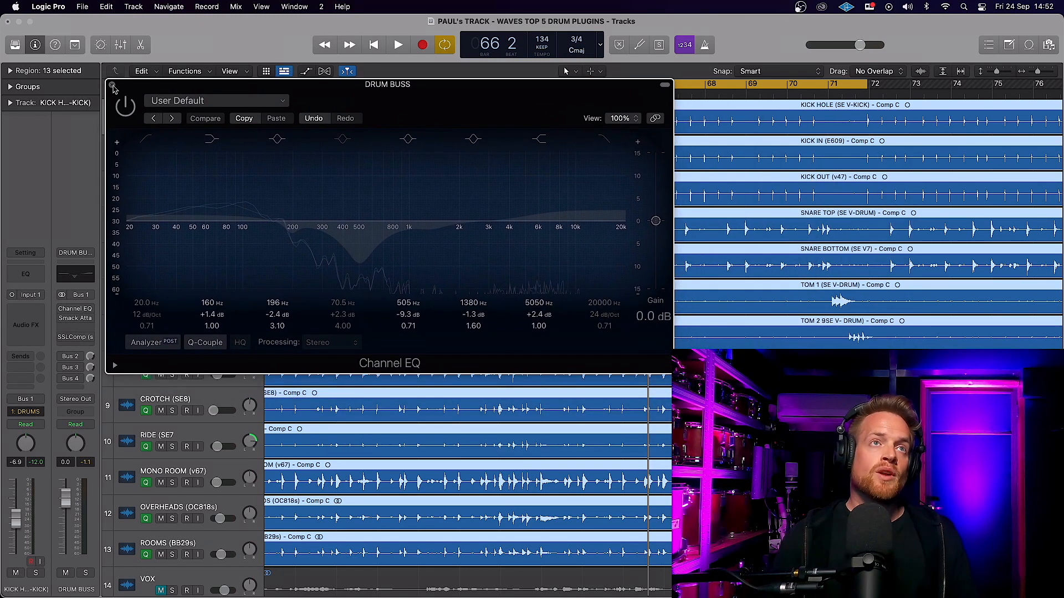
drag(140, 90, 138, 91)
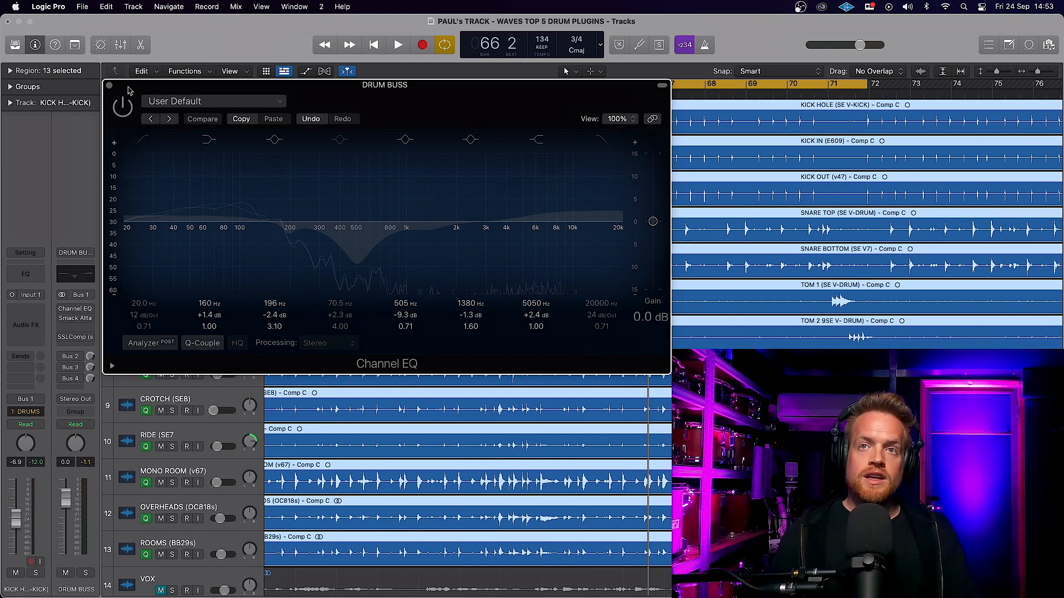
key(space)
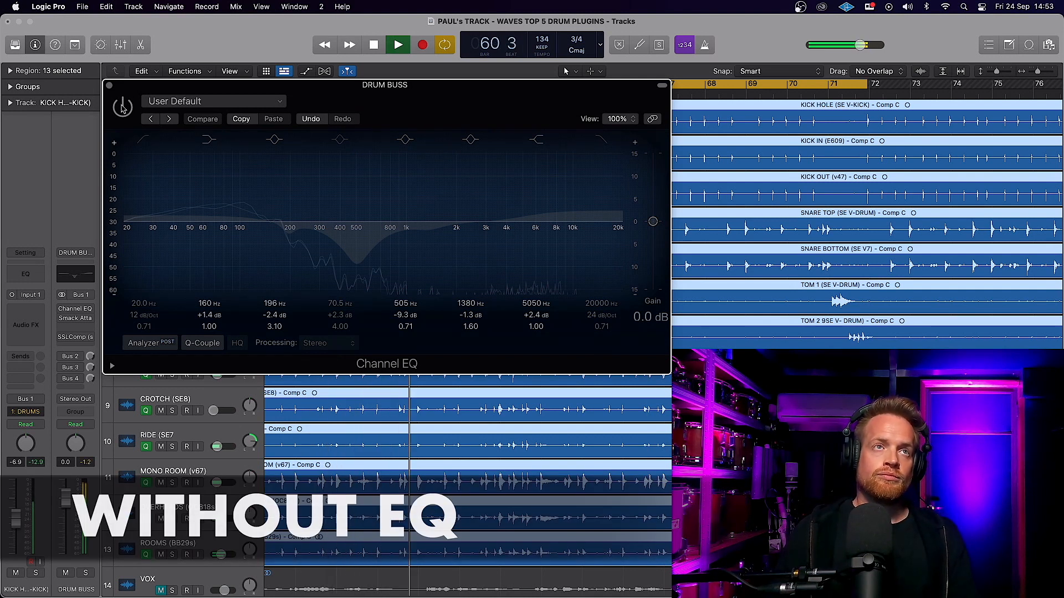
click(123, 107)
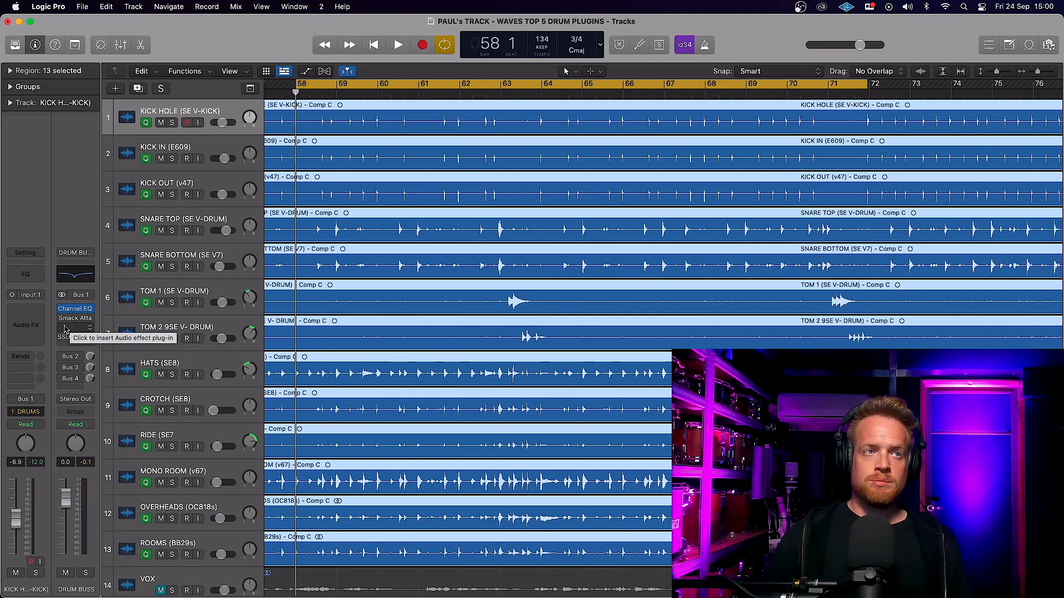
Open Smack Attack on the drum bus and try short and long attack durations, finishing with a long attack and maximum sustain duration
click(79, 327)
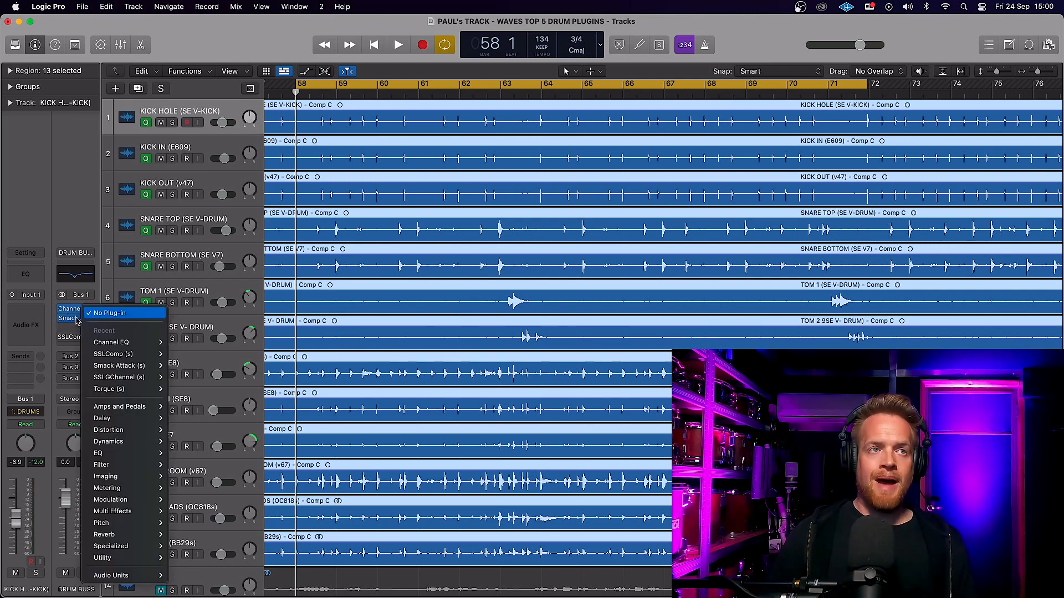
click(77, 321)
click(75, 319)
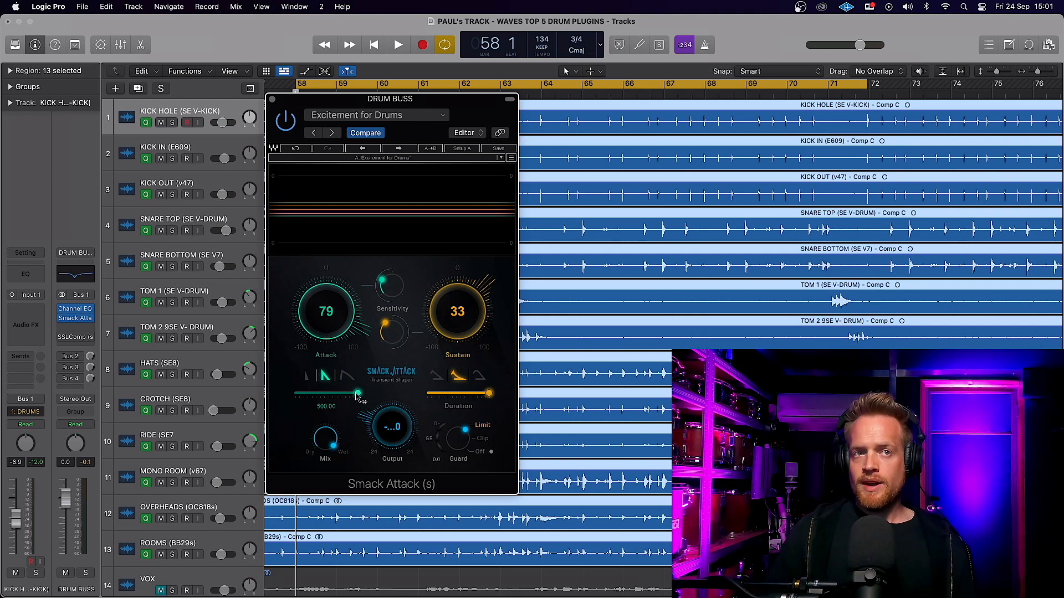
drag(357, 394, 295, 393)
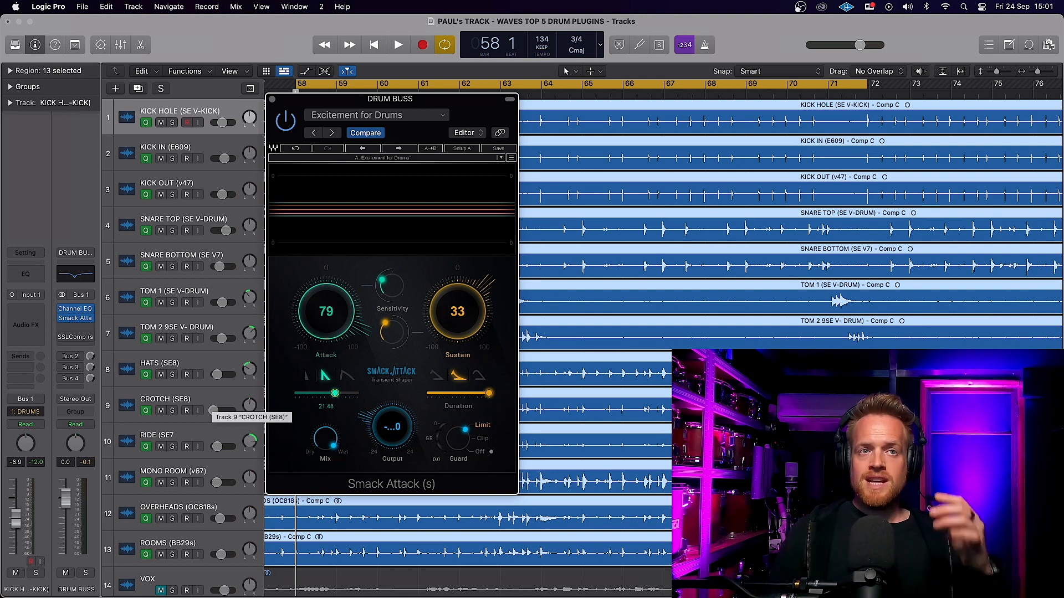
drag(335, 394, 324, 393)
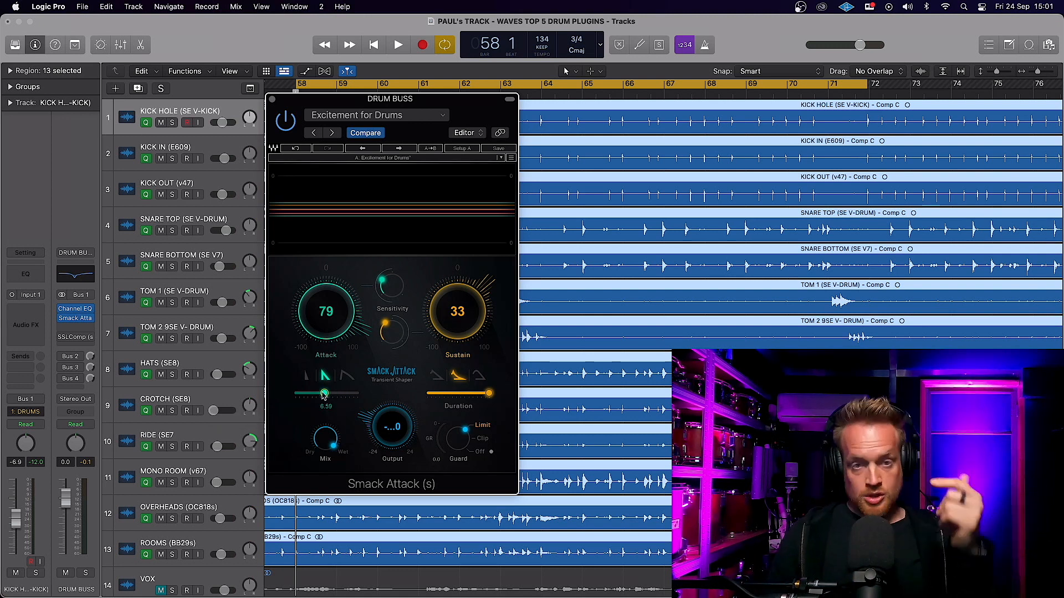
drag(324, 393, 349, 393)
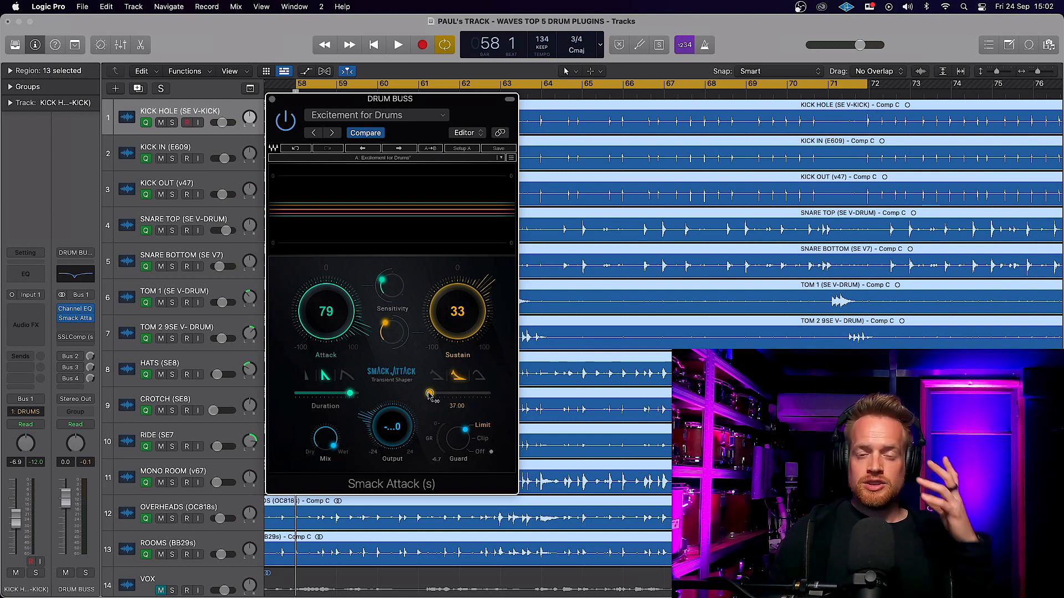
drag(430, 393, 488, 393)
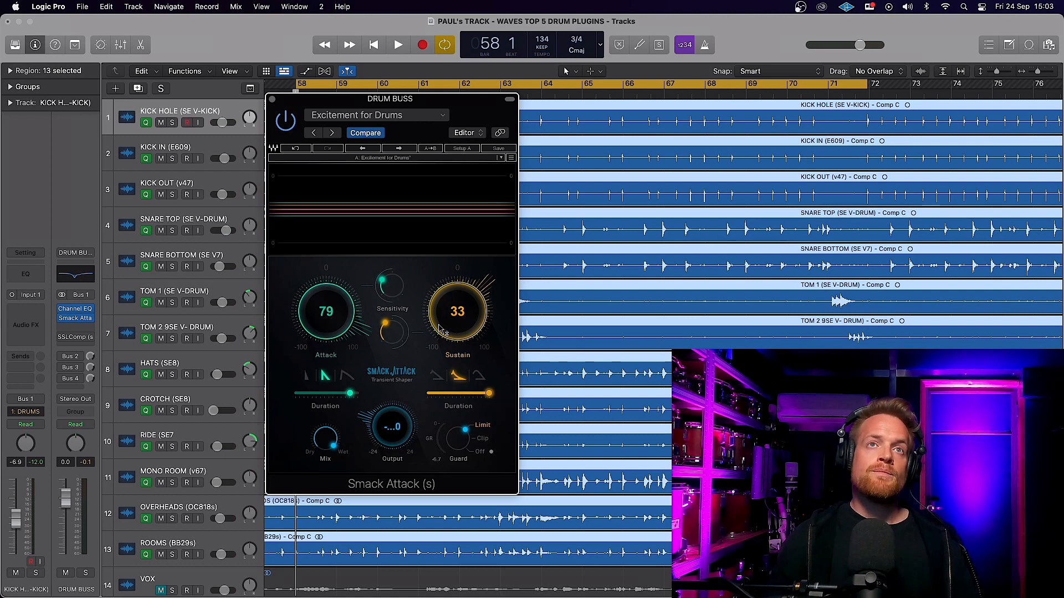
Play the drums with Smack Attack bypassed, then switch it back on to compare the sound
click(286, 120)
key(space)
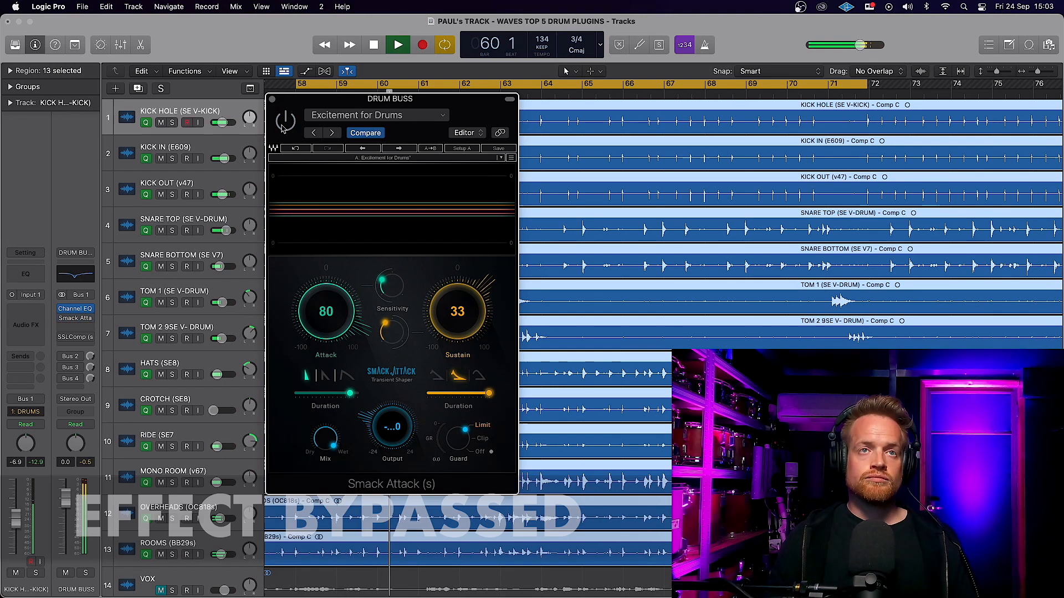
click(283, 129)
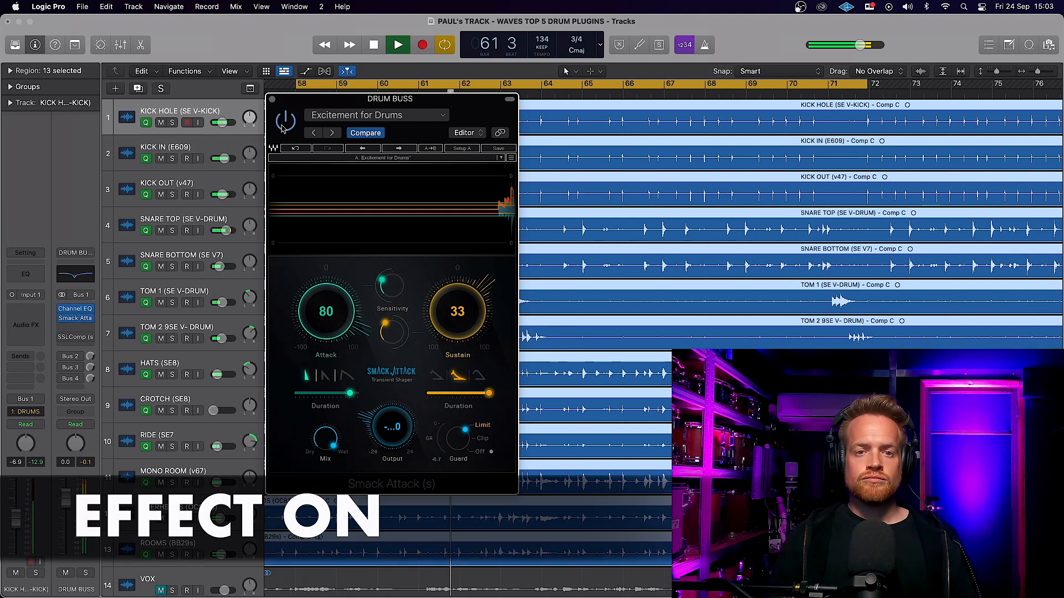
Try Smack Attack's Attack at -9 and set it to 74, then try its duration at 0.51 and set it to 63.90
drag(325, 312, 326, 360)
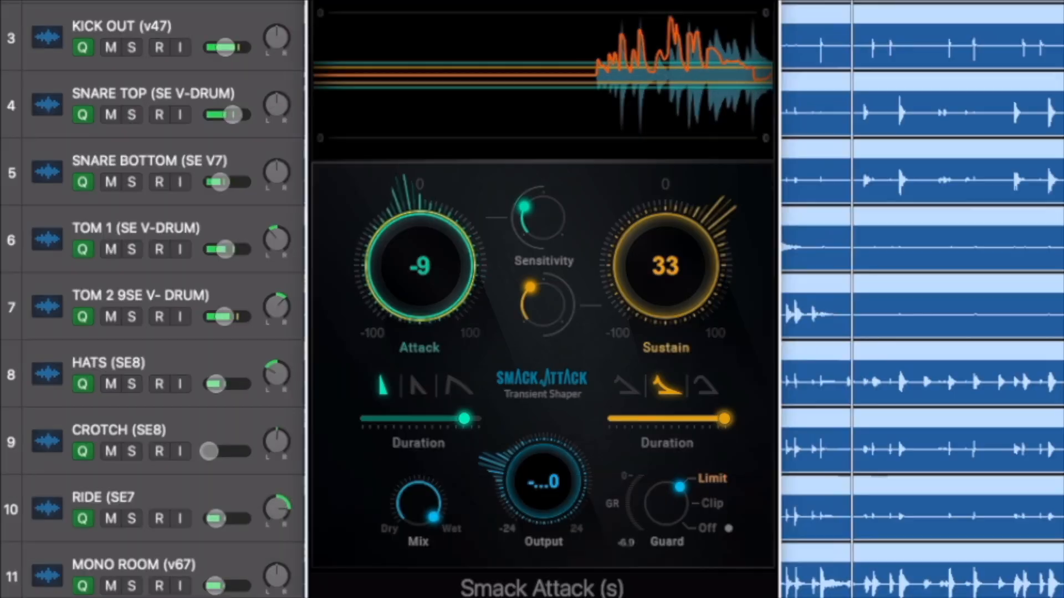
drag(419, 266, 419, 216)
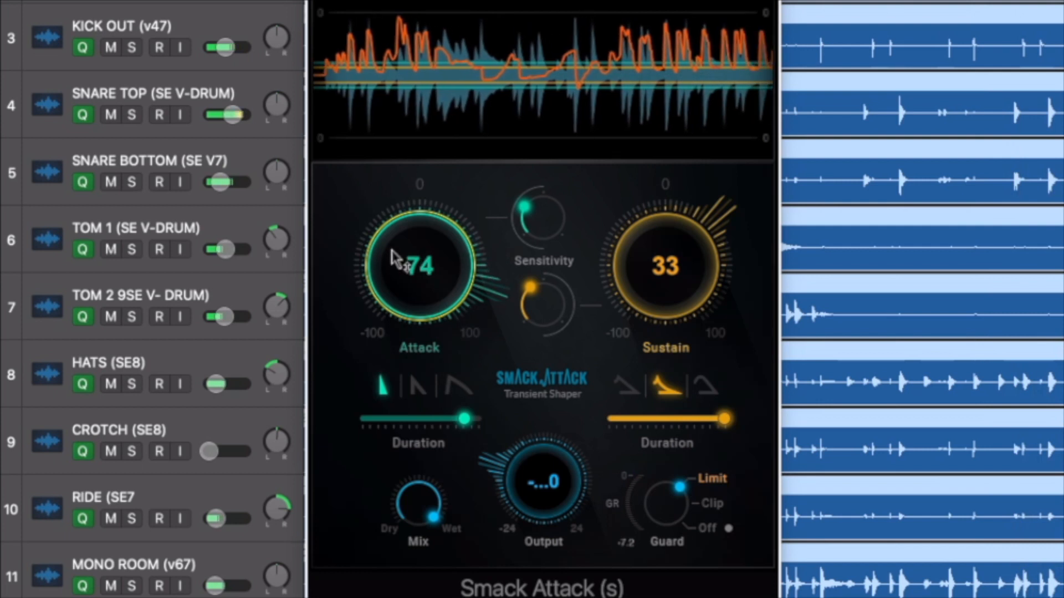
drag(465, 419, 364, 418)
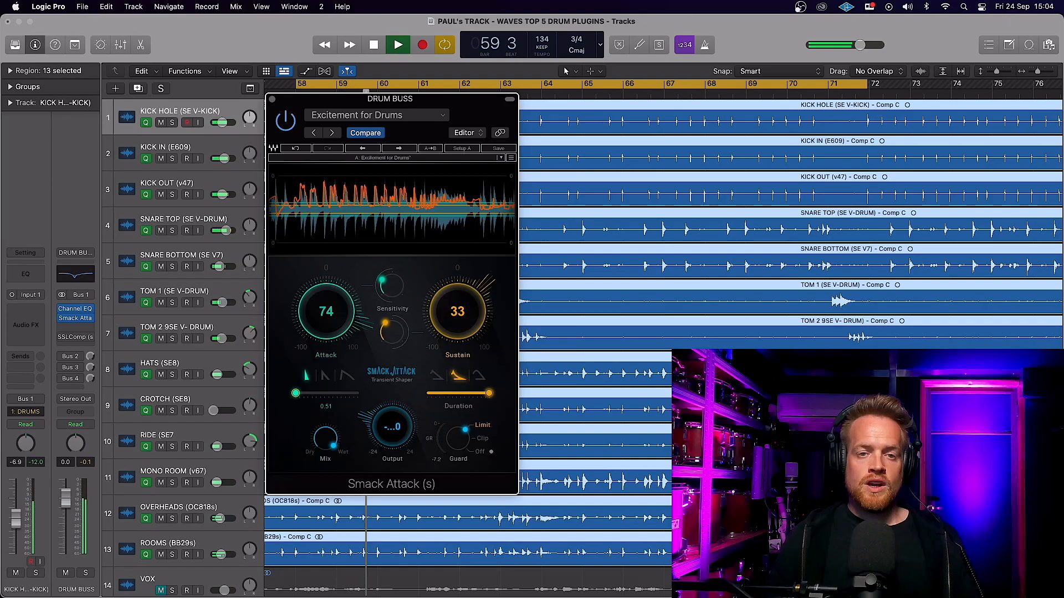
drag(296, 393, 343, 393)
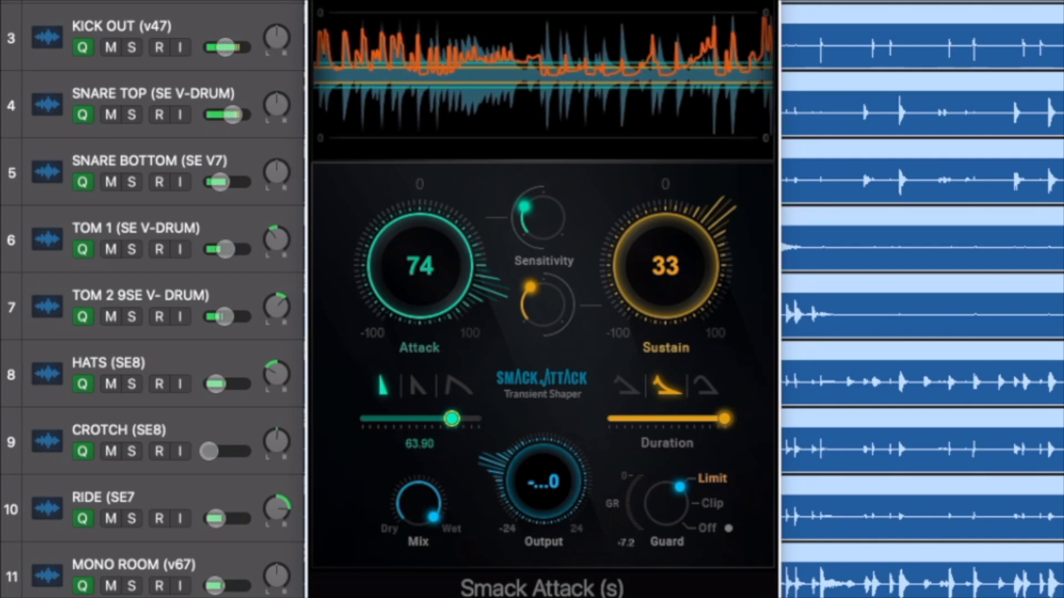
Audition the second and third attack shapes in Smack Attack and return to the first, shortest shape
click(419, 386)
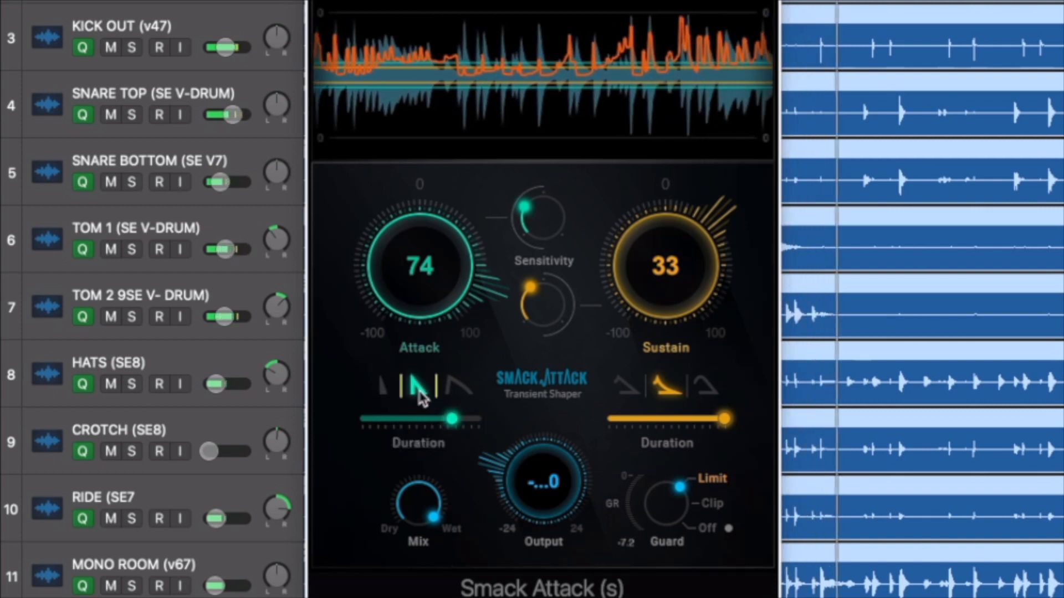
click(457, 388)
click(383, 388)
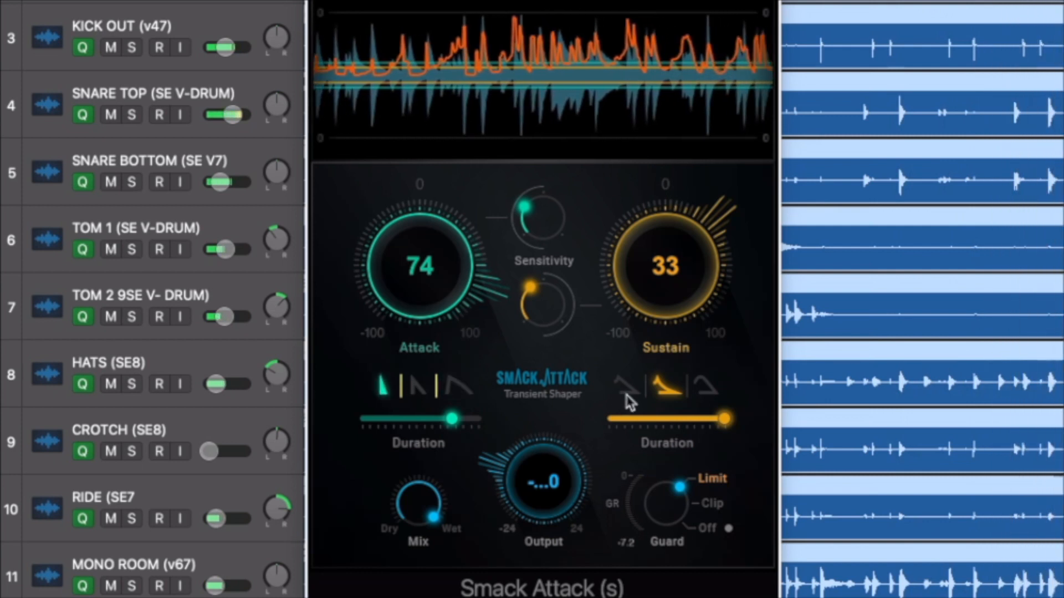
Audition Smack Attack's Sustain at -87, stop playback, and set Sustain to 39
mouse_move(724, 419)
mouse_down()
mouse_move(628, 419)
mouse_move(724, 419)
mouse_up()
drag(665, 266, 665, 367)
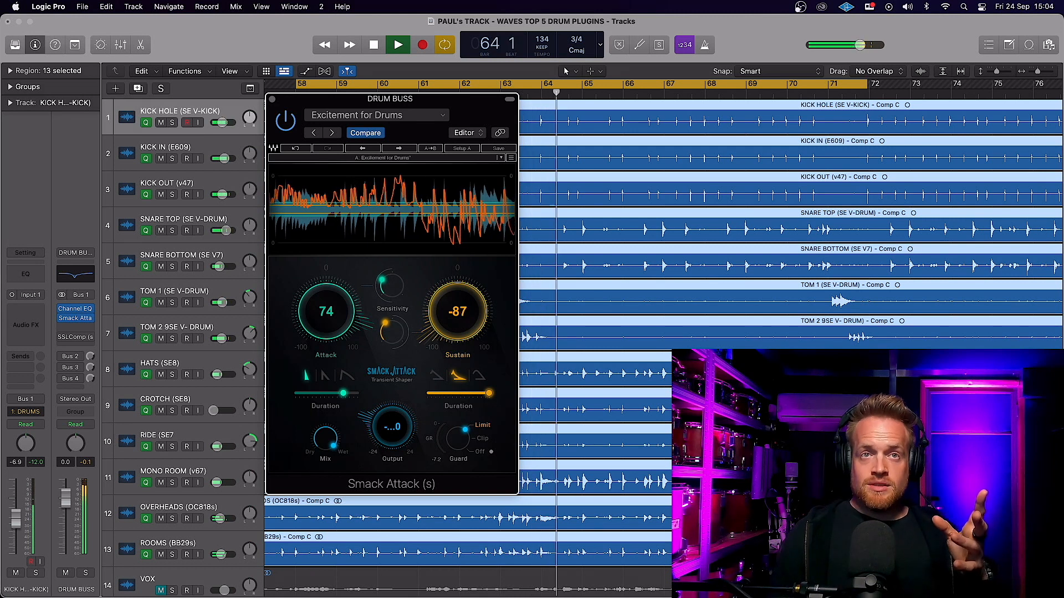
key(space)
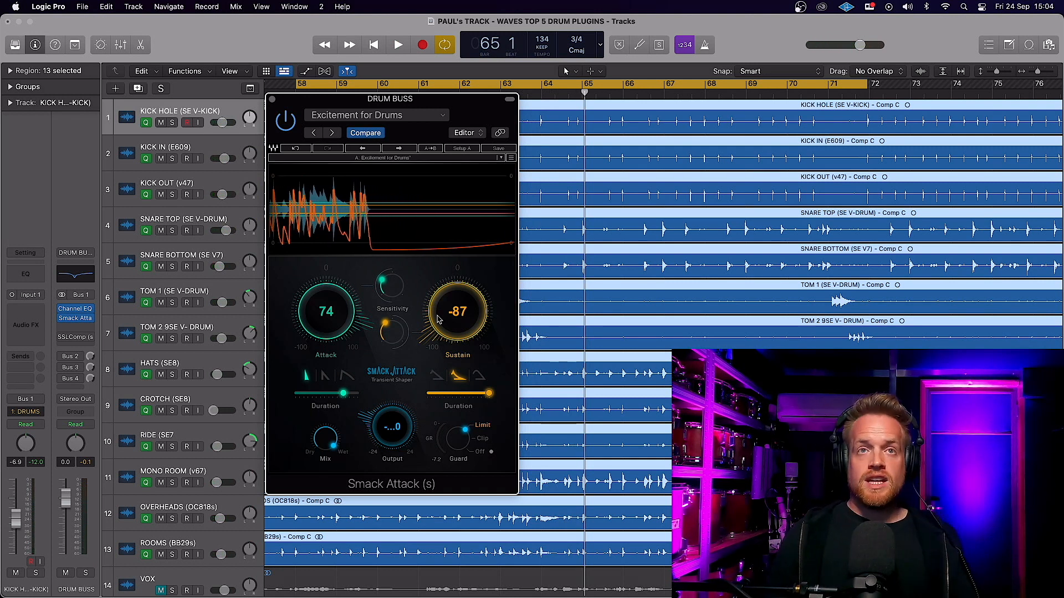
drag(433, 319, 422, 280)
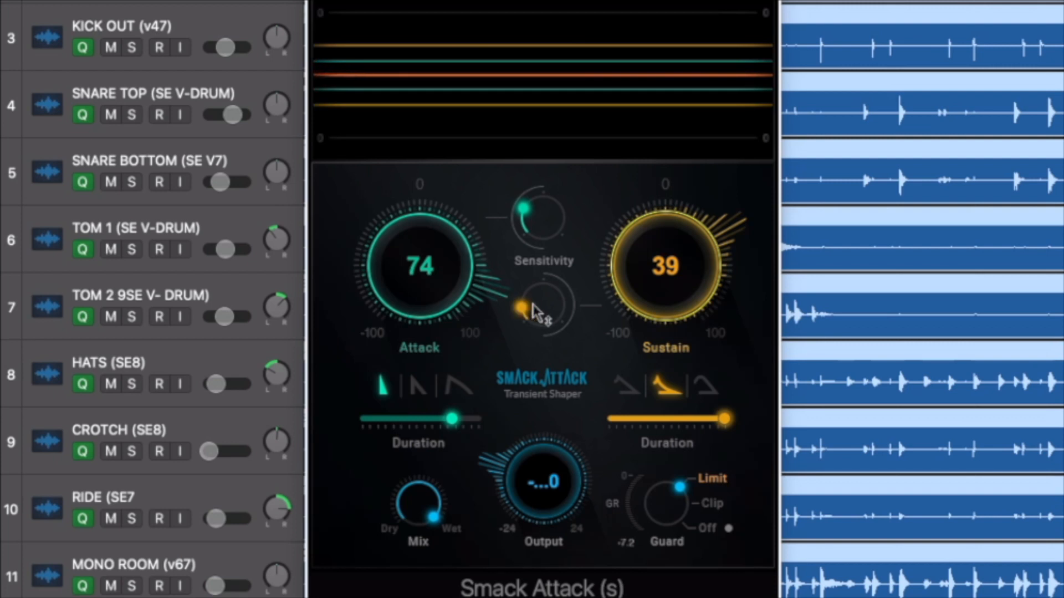
Audition attack sensitivity at 48.1 and sustain sensitivity at 48.2, bring both back down, and readjust the Sustain amount
mouse_move(535, 313)
mouse_down()
mouse_move(543, 305)
mouse_move(535, 311)
mouse_up()
drag(542, 218, 543, 216)
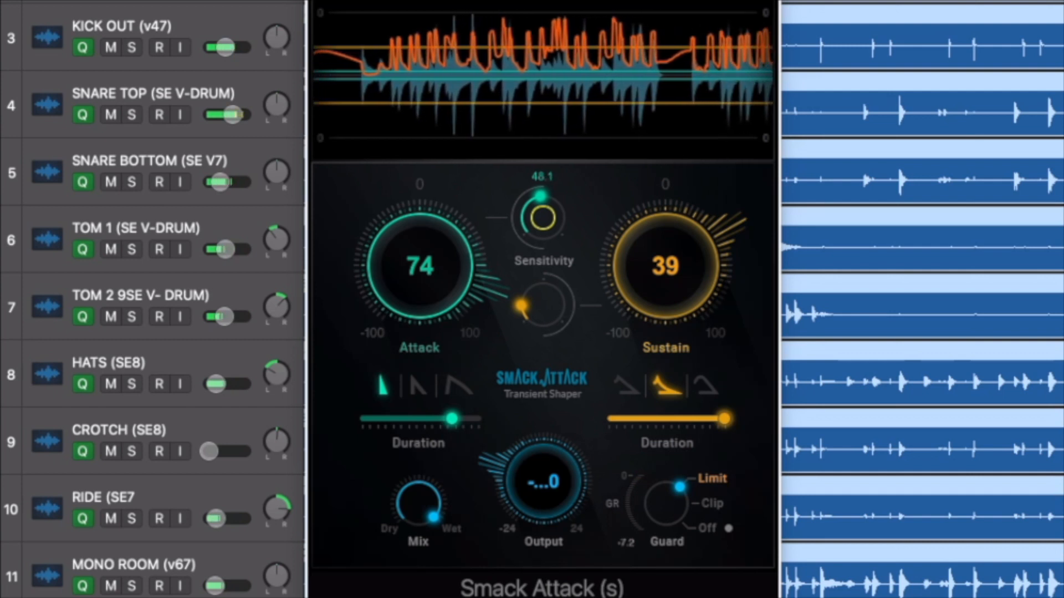
mouse_move(542, 218)
mouse_down()
mouse_move(542, 230)
mouse_move(543, 215)
mouse_up()
drag(543, 303, 542, 304)
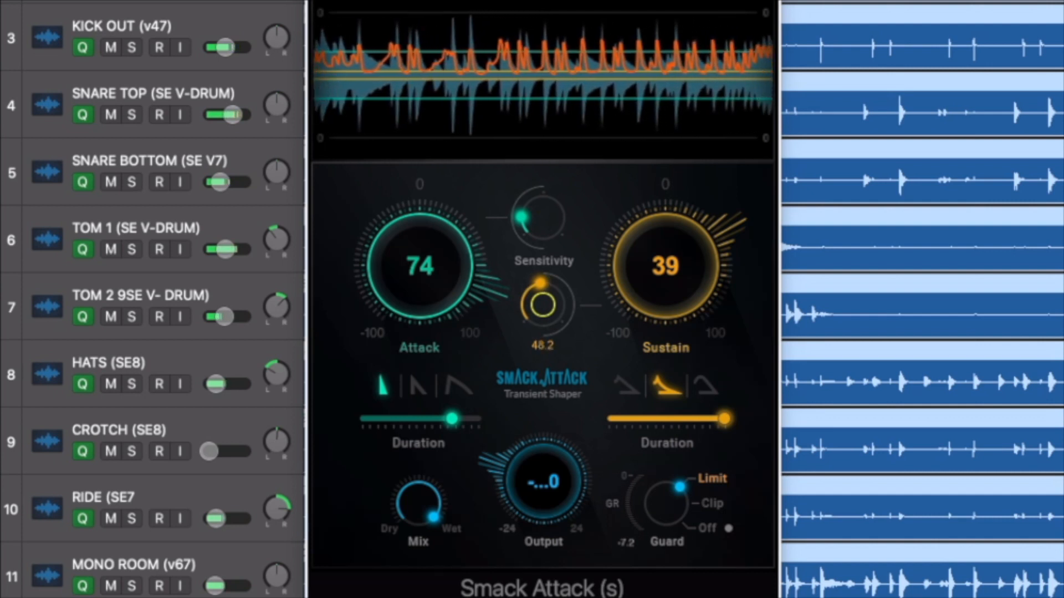
drag(543, 305, 543, 306)
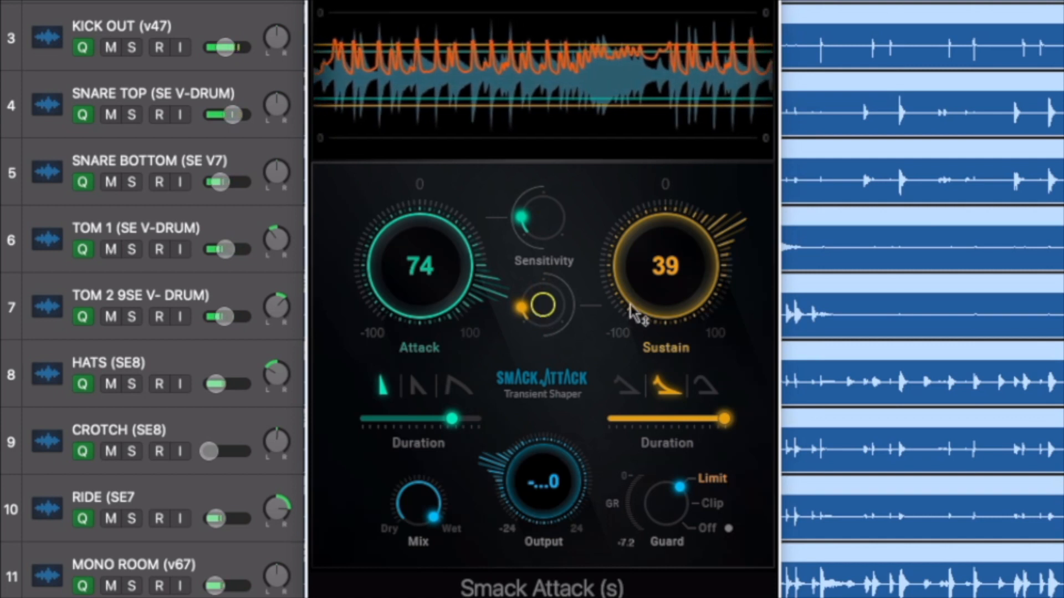
drag(636, 309, 637, 277)
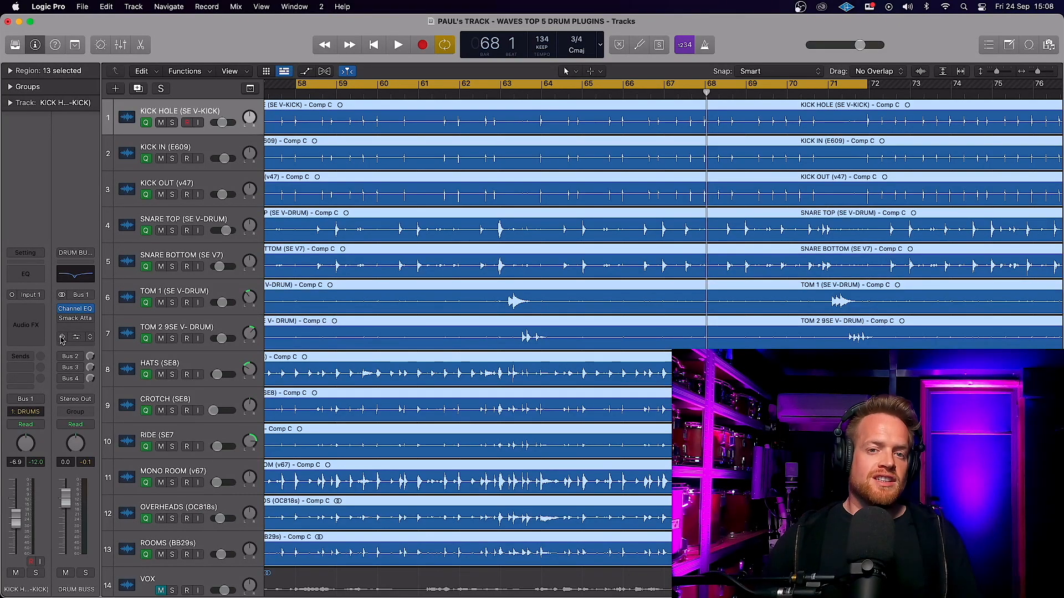
Open the SSL compressor on the drum bus, set its ratio to 4, and adjust the threshold while the drums play
click(81, 339)
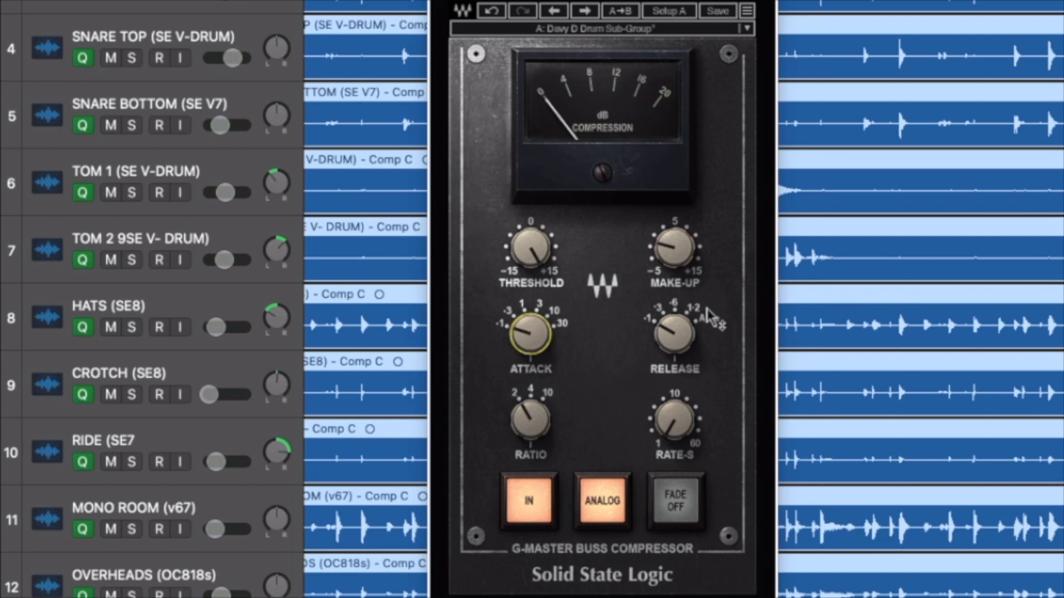
drag(529, 424, 530, 412)
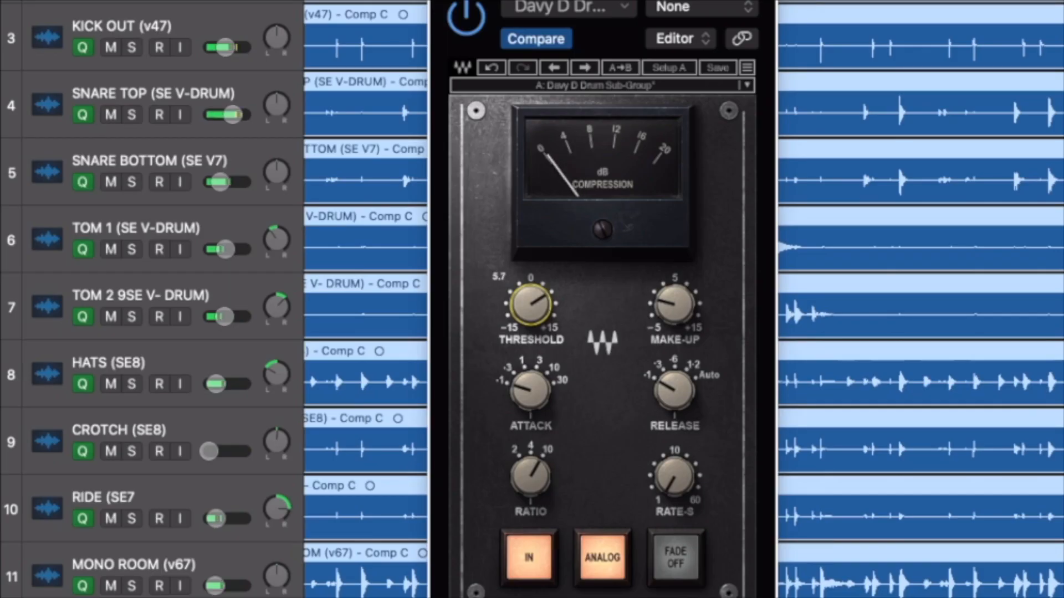
drag(385, 333, 386, 336)
drag(530, 295, 530, 296)
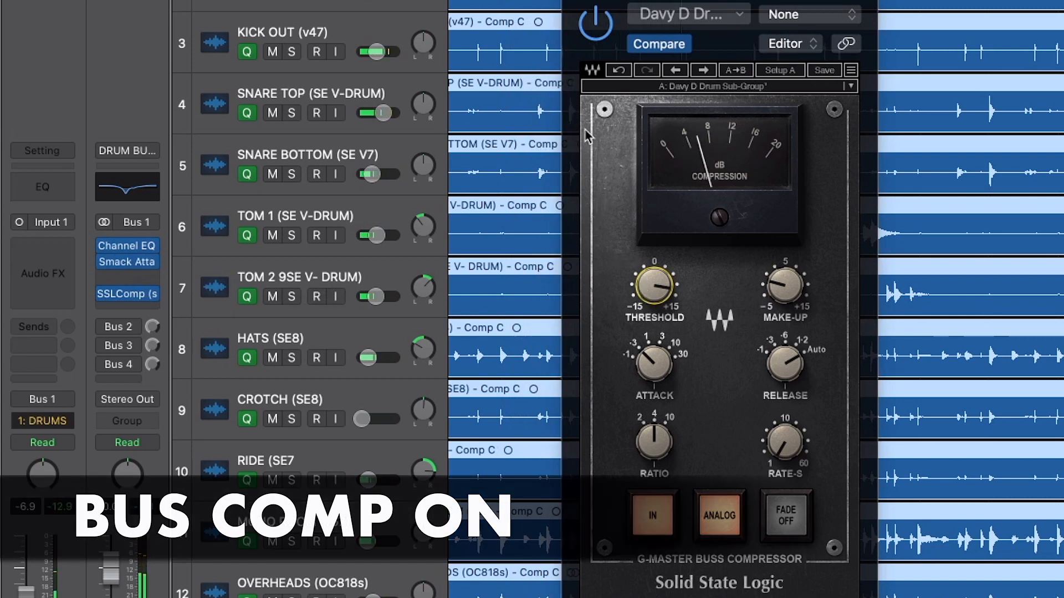
Compare the drums with the SSL compressor bypassed and active during playback, and adjust its ratio
click(593, 25)
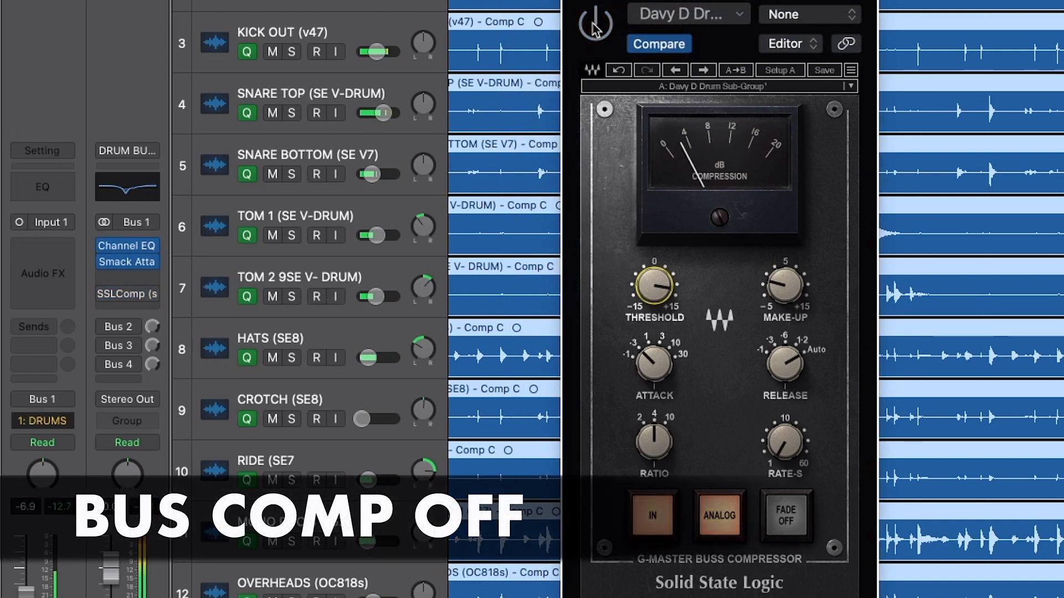
click(594, 26)
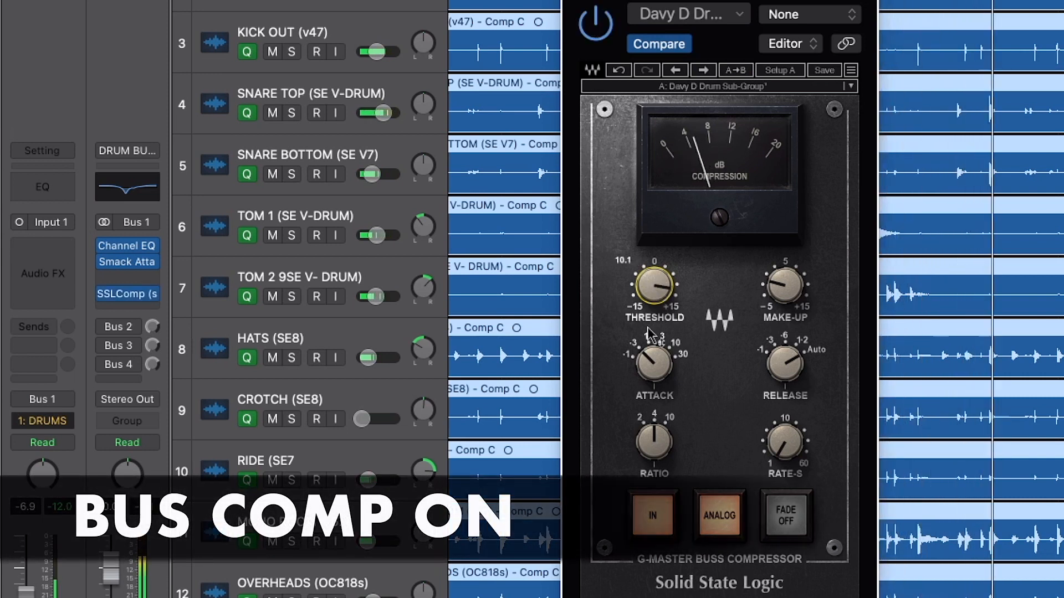
mouse_move(654, 442)
drag(655, 442, 655, 448)
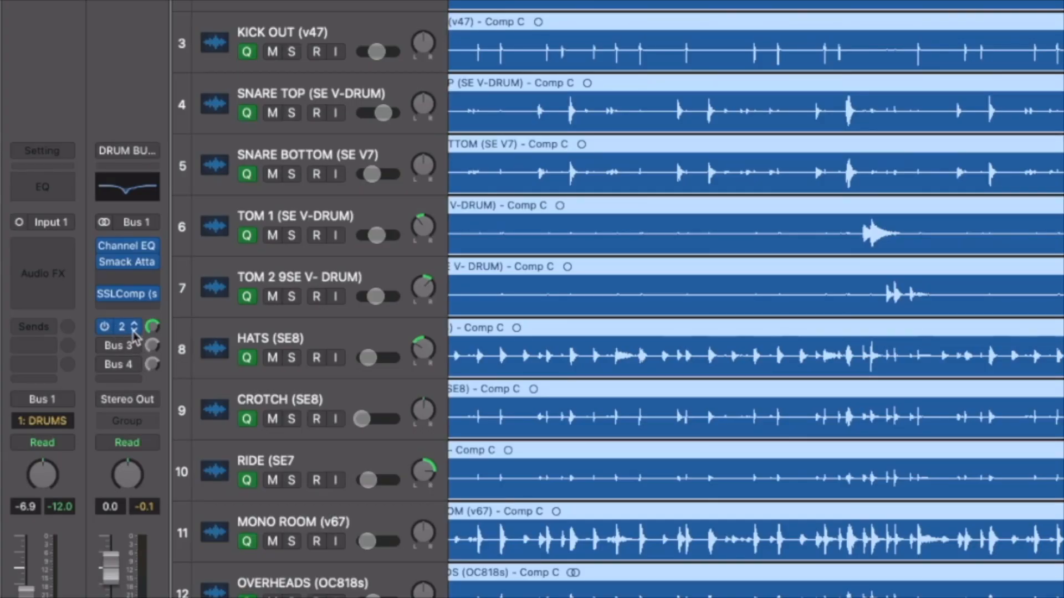
Show the mixer and inspect the Channel EQ curve on the DB REV channel
key(x)
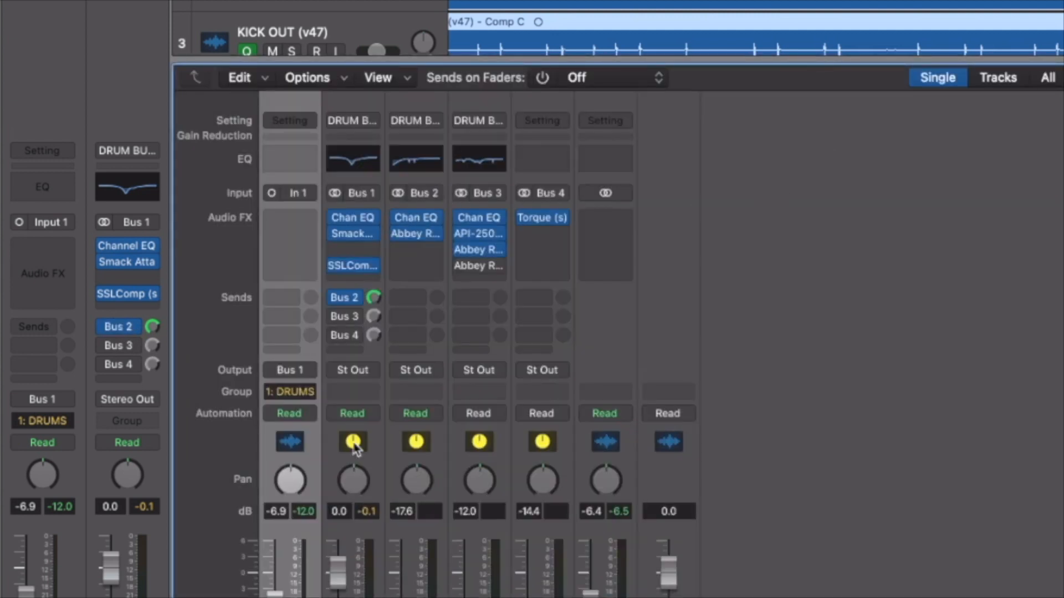
click(417, 219)
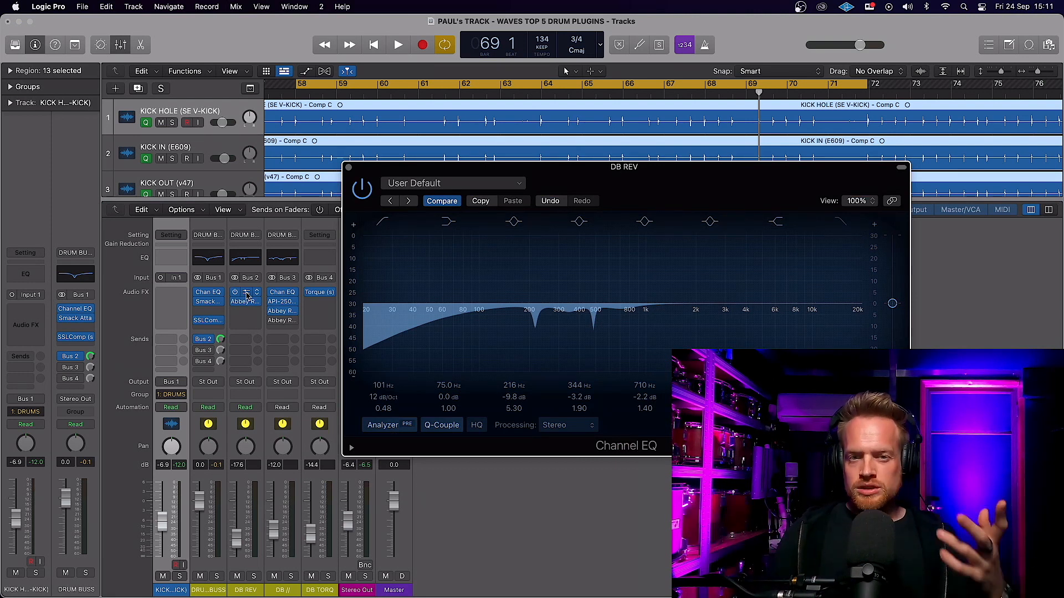
click(348, 168)
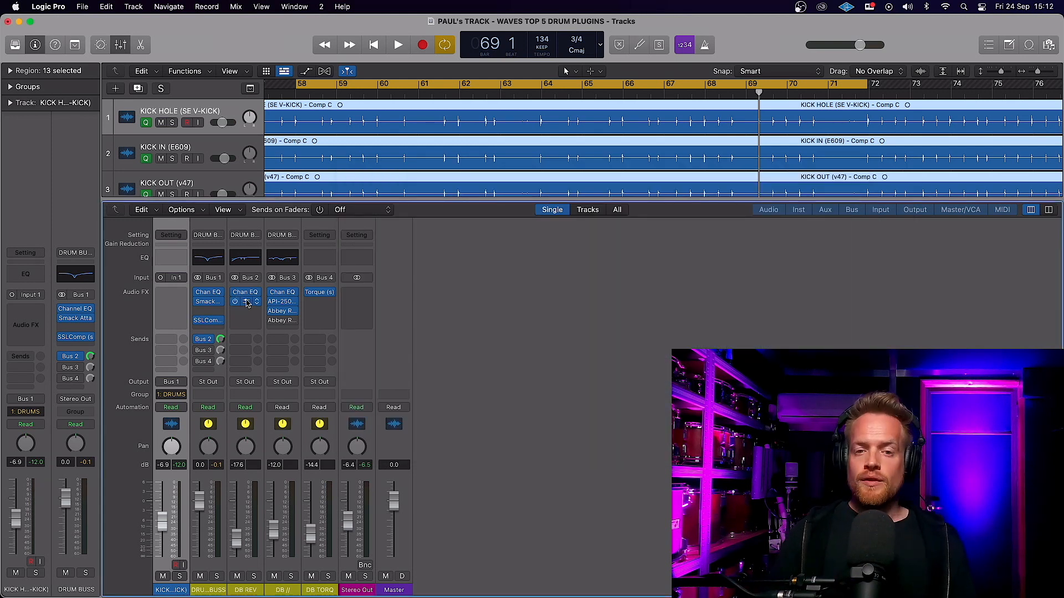
Open Abbey Road Plates on the DB REV channel, move its window clear of the channel strips, and play the drums briefly
click(248, 304)
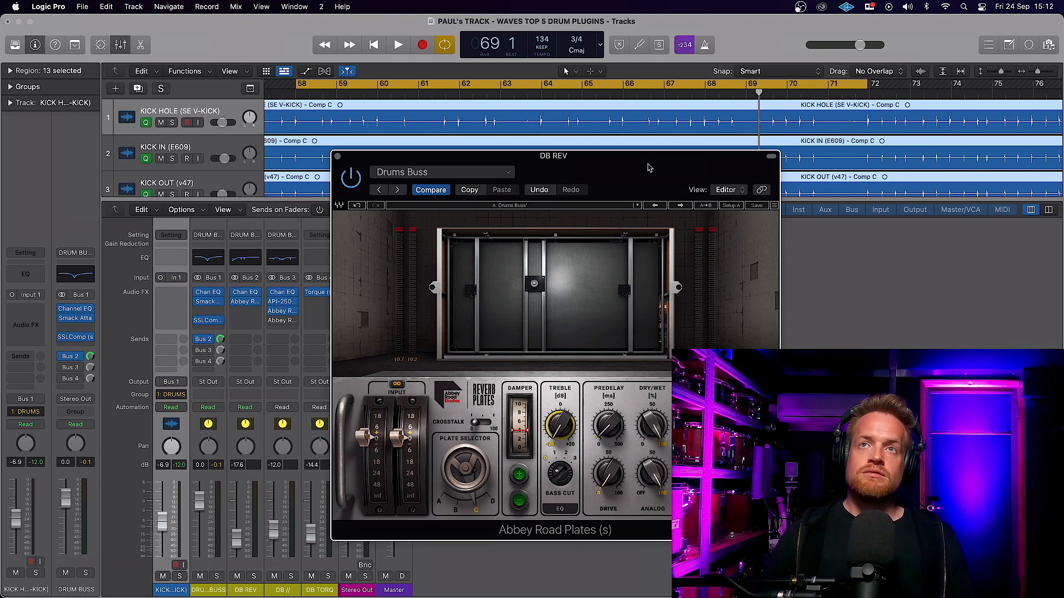
drag(649, 167, 421, 93)
key(space)
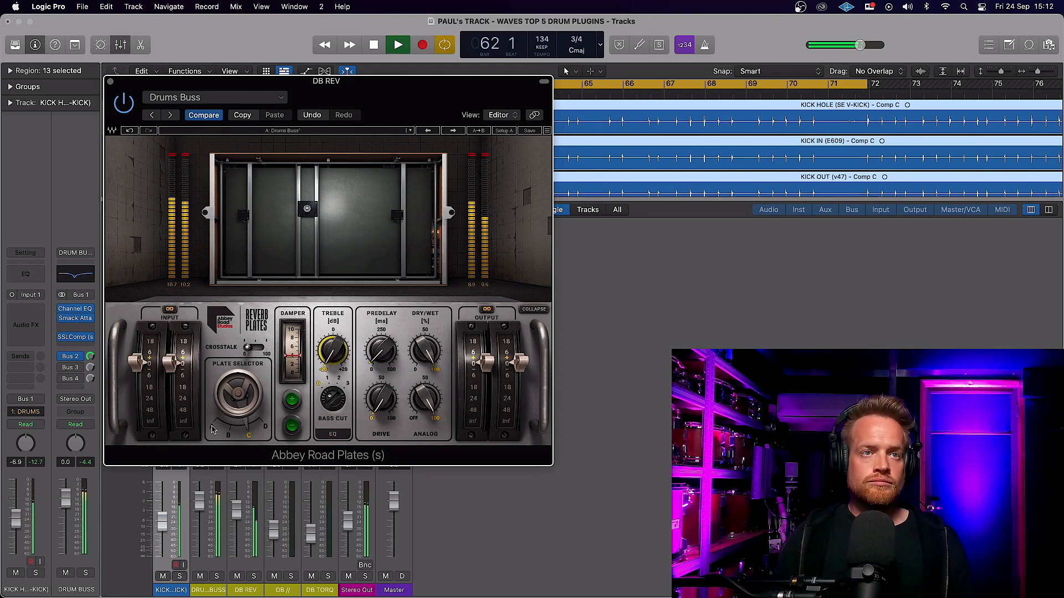
key(space)
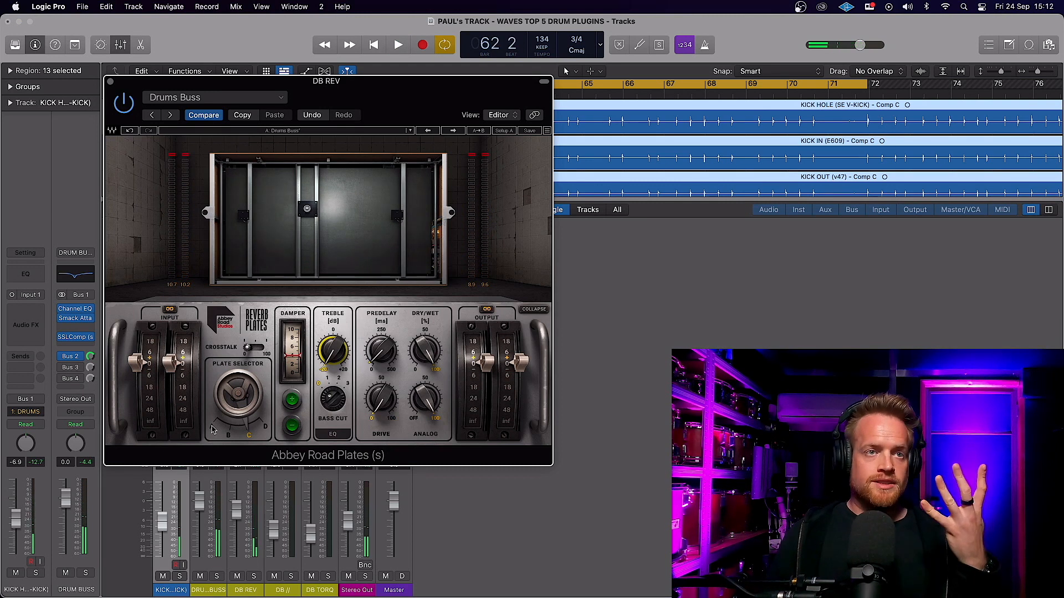
Audition plates B, C and D in Abbey Road Plates during playback and return to plate C
key(space)
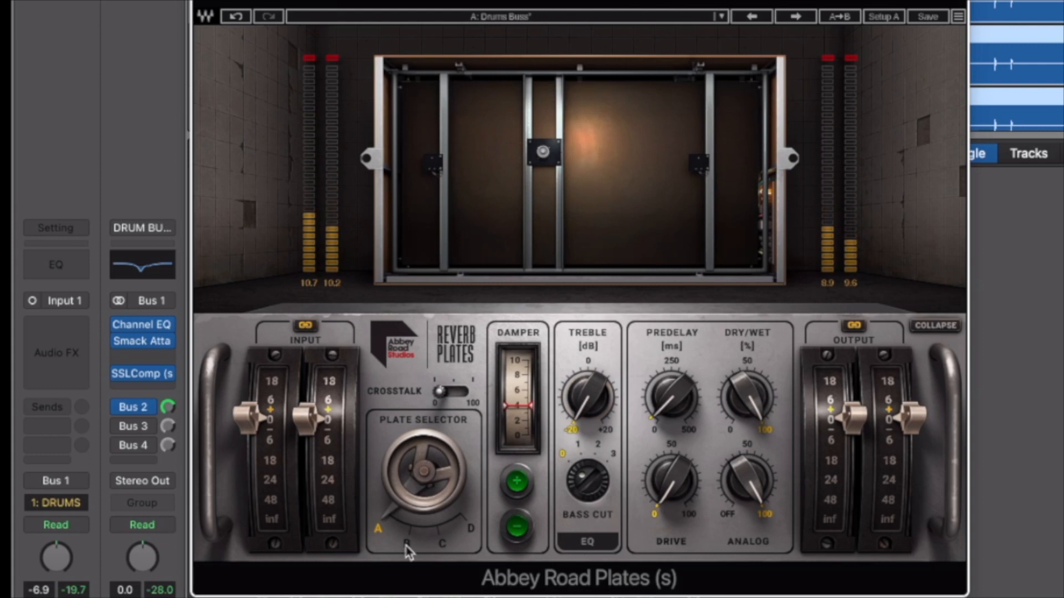
click(407, 549)
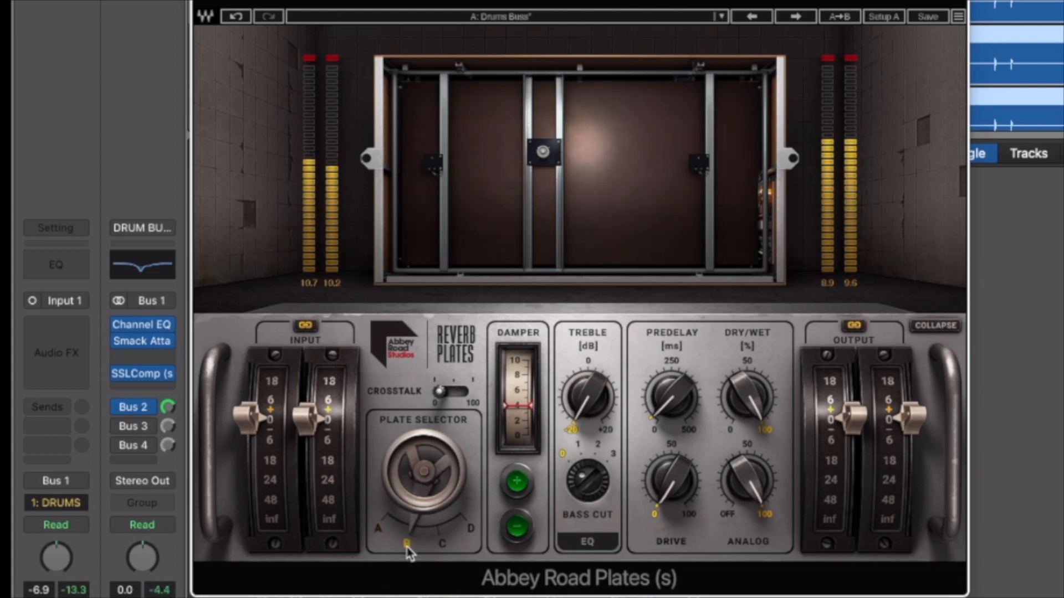
click(442, 546)
click(470, 530)
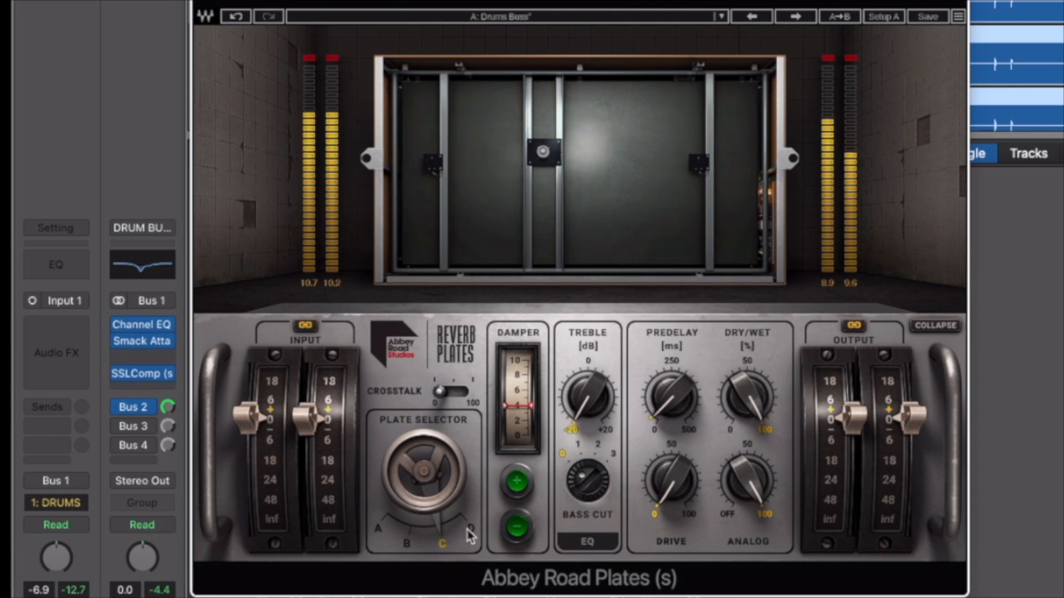
click(443, 544)
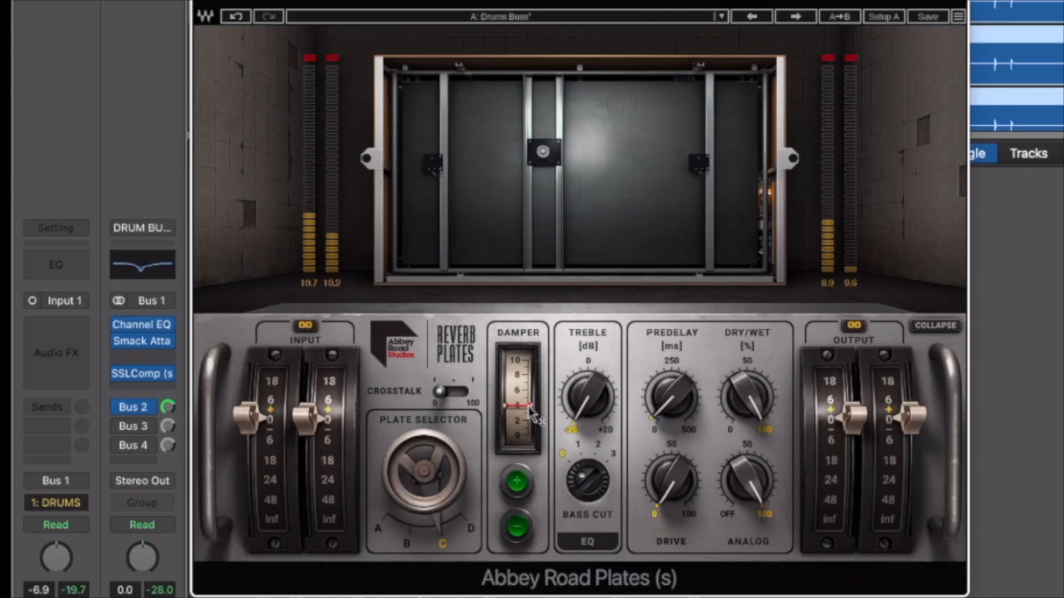
Audition the reverb plate's Damper at 10 and about 2, and settle it at about 3
drag(299, 357, 299, 338)
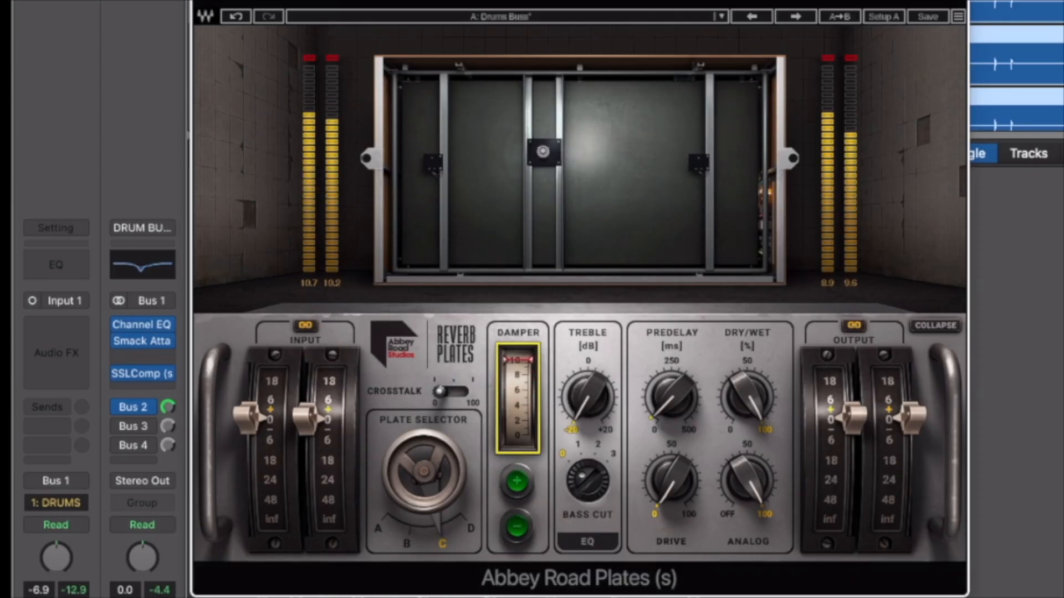
drag(518, 360, 519, 422)
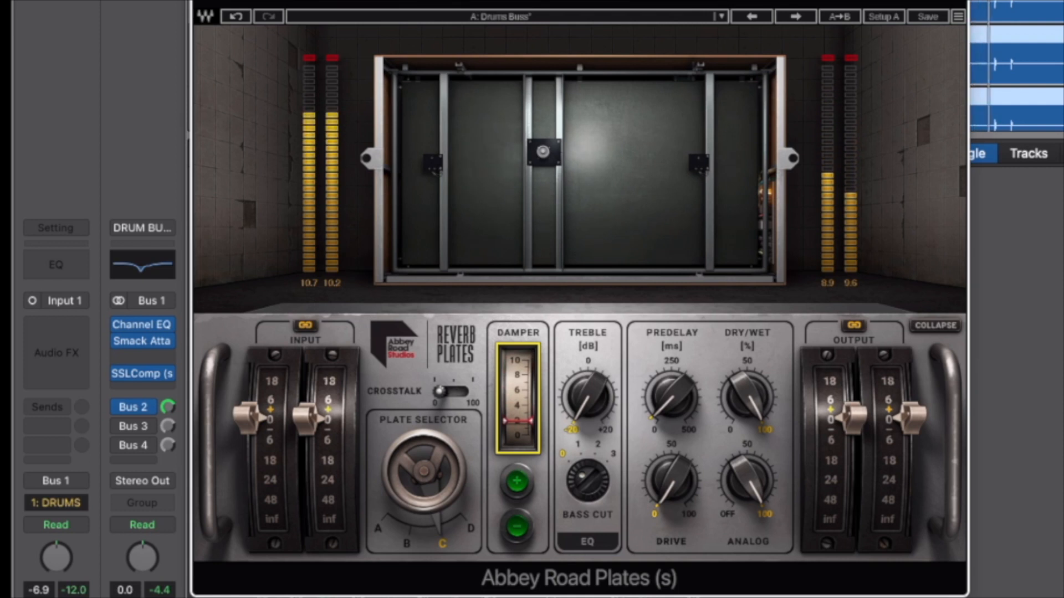
drag(519, 422, 519, 429)
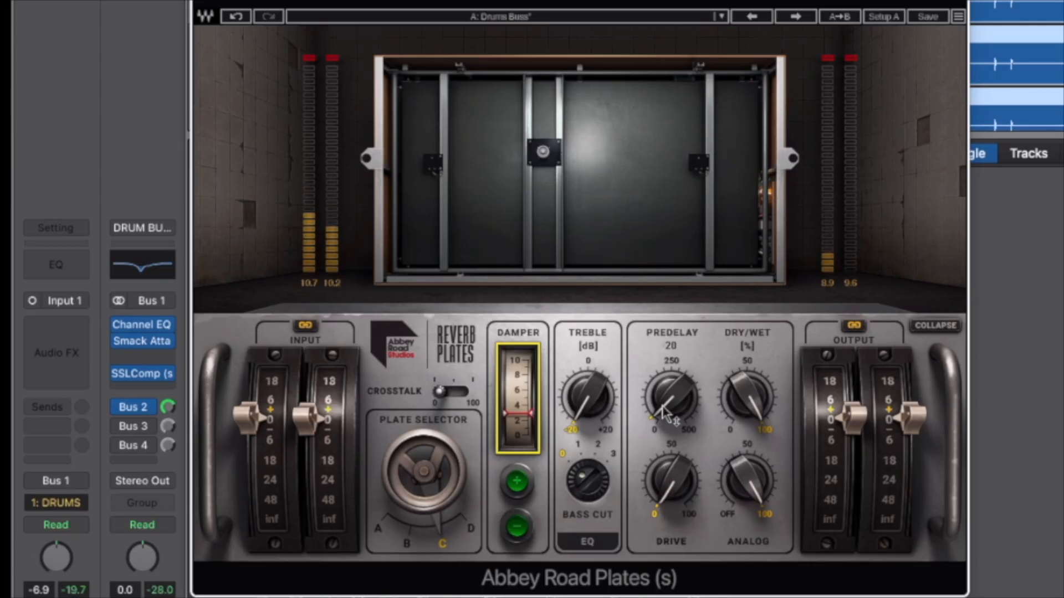
Audition longer predelay times in Abbey Road Plates and toggle playback
drag(377, 359, 377, 354)
mouse_move(671, 396)
mouse_down()
mouse_move(671, 358)
mouse_move(671, 380)
mouse_up()
key(space)
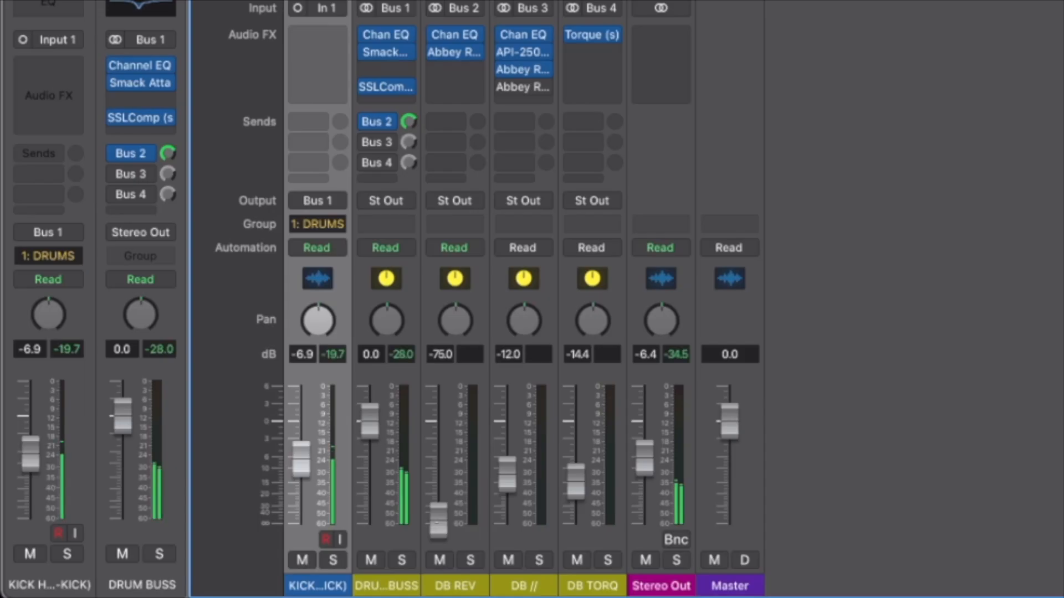
Raise the DB REV fader to -17.8 dB and compare the drums with the reverb channel muted and unmuted
drag(236, 559, 236, 550)
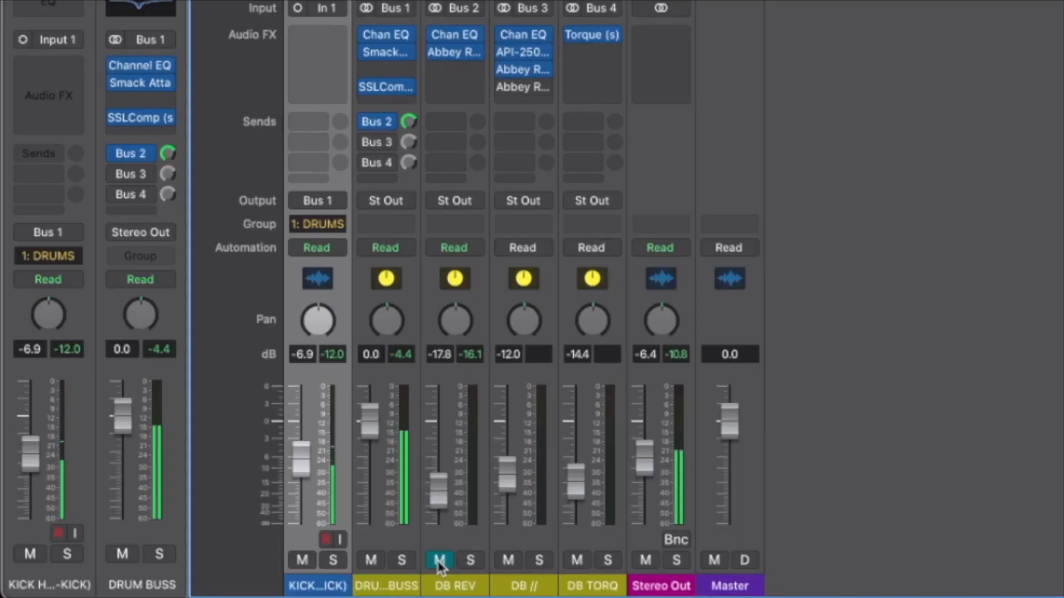
click(440, 561)
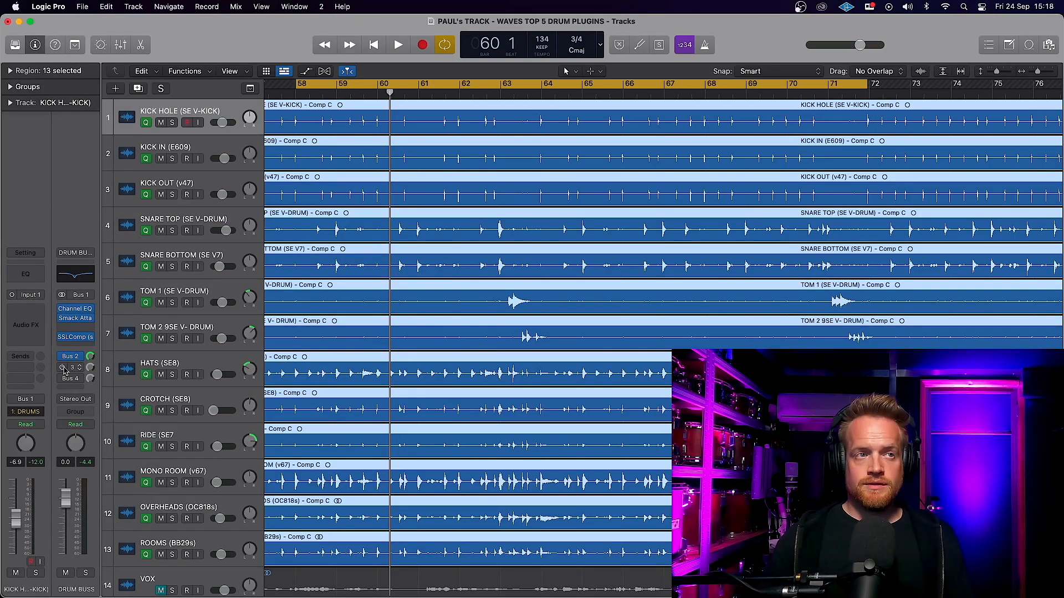
Turn on the drum bus's Bus 3 send in the mixer and inspect the Channel EQ on the DB // channel
key(x)
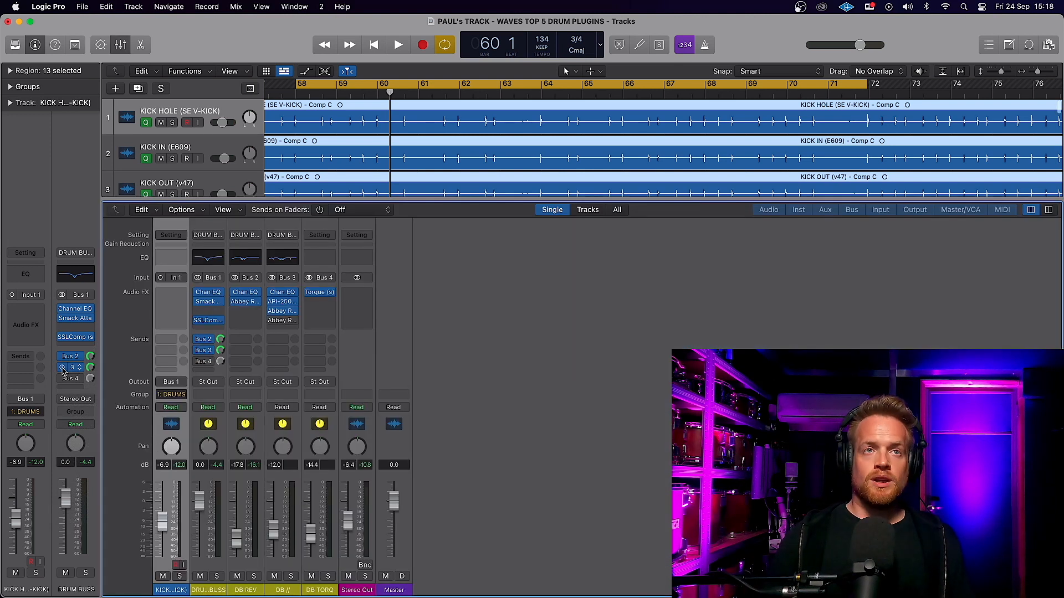
click(283, 295)
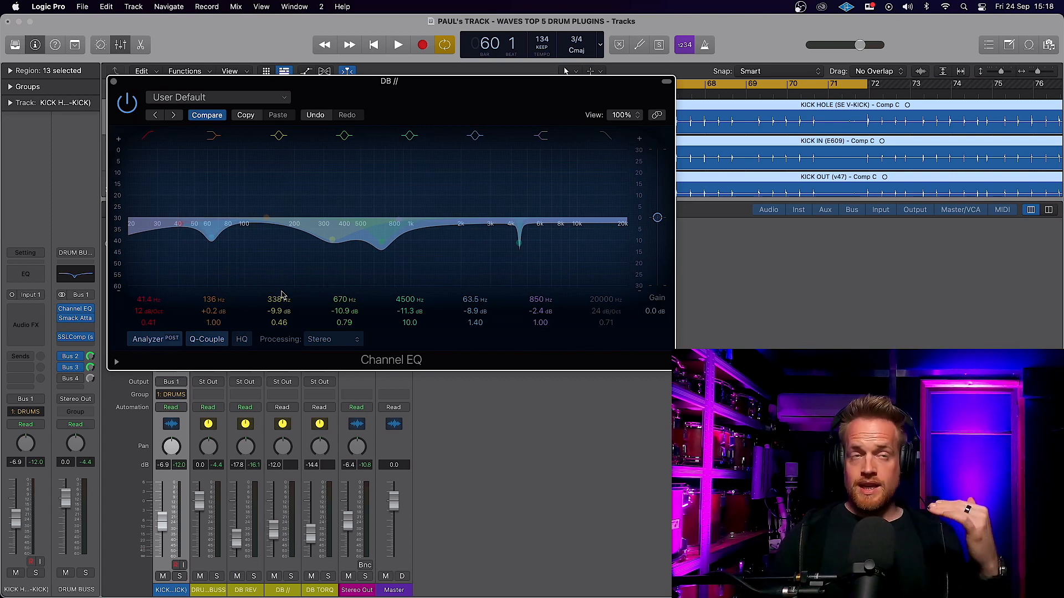
key(super+w)
Open the API-2500 compressor on DB //, move its window aside, and look through its factory presets without changing the preset
click(281, 303)
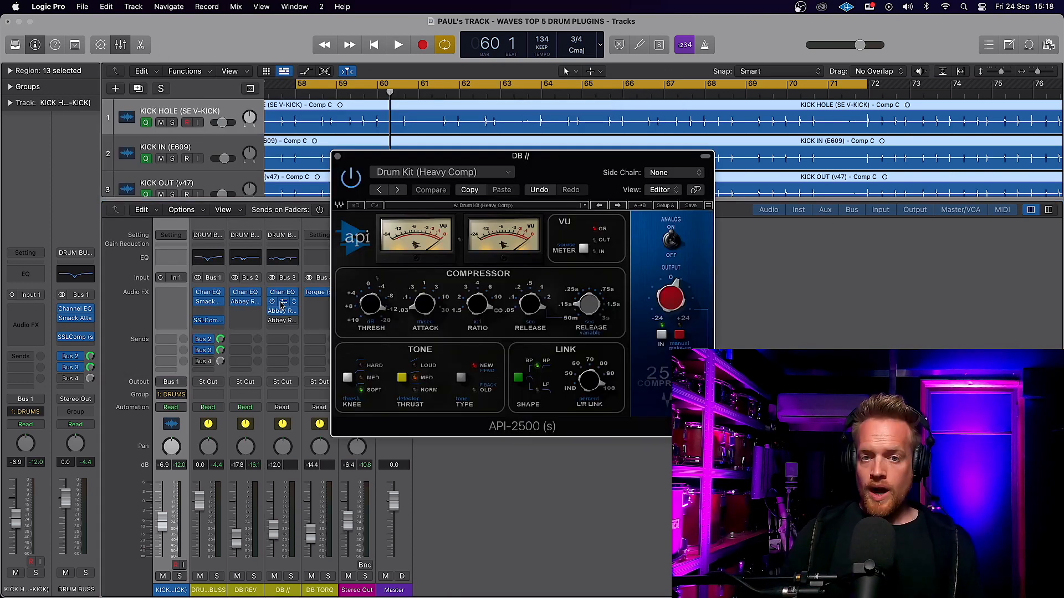
drag(585, 168, 353, 96)
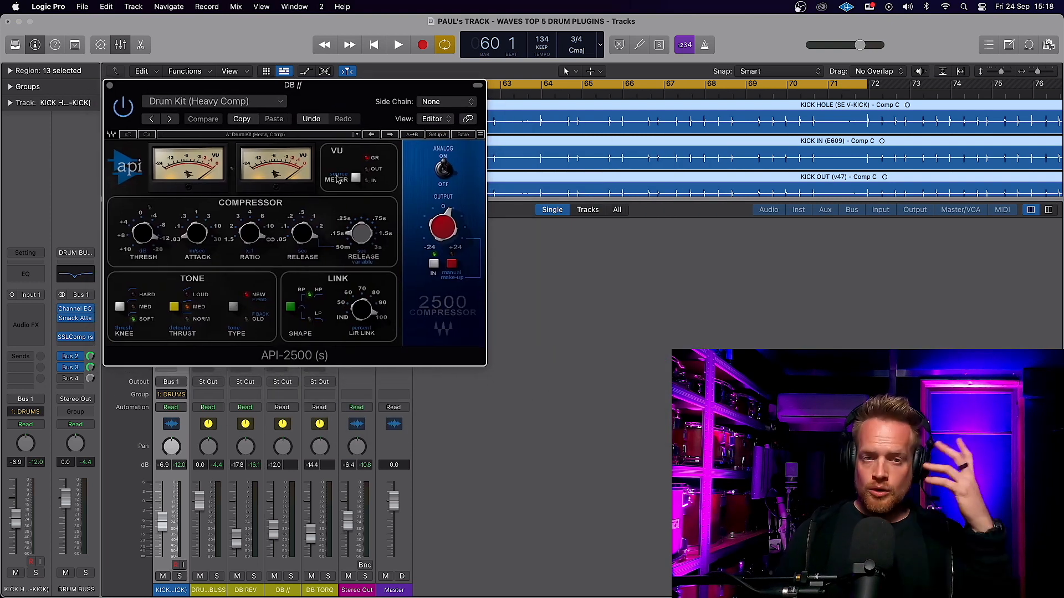
click(280, 101)
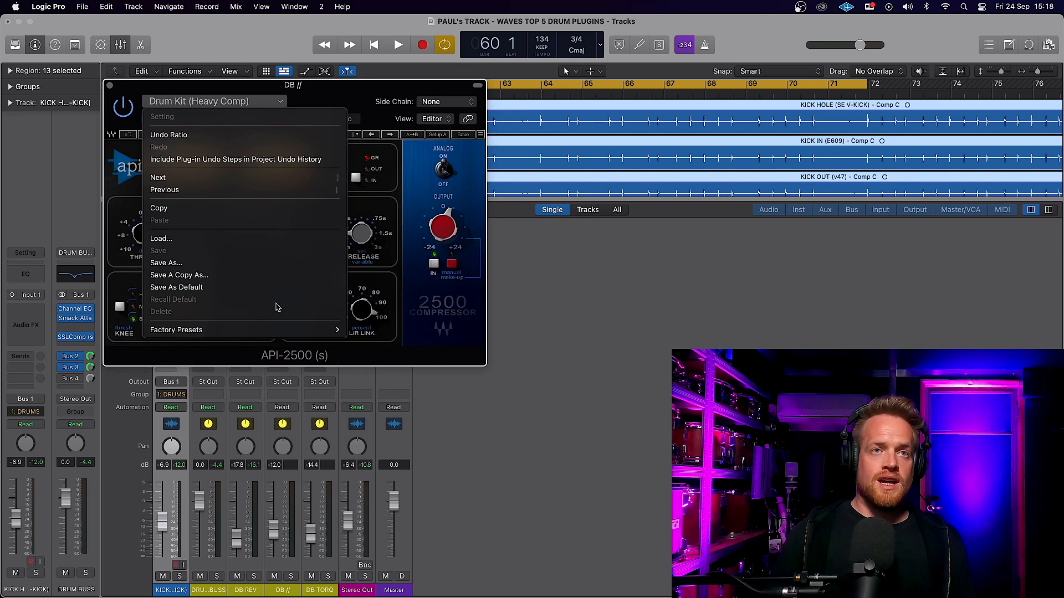
mouse_move(277, 330)
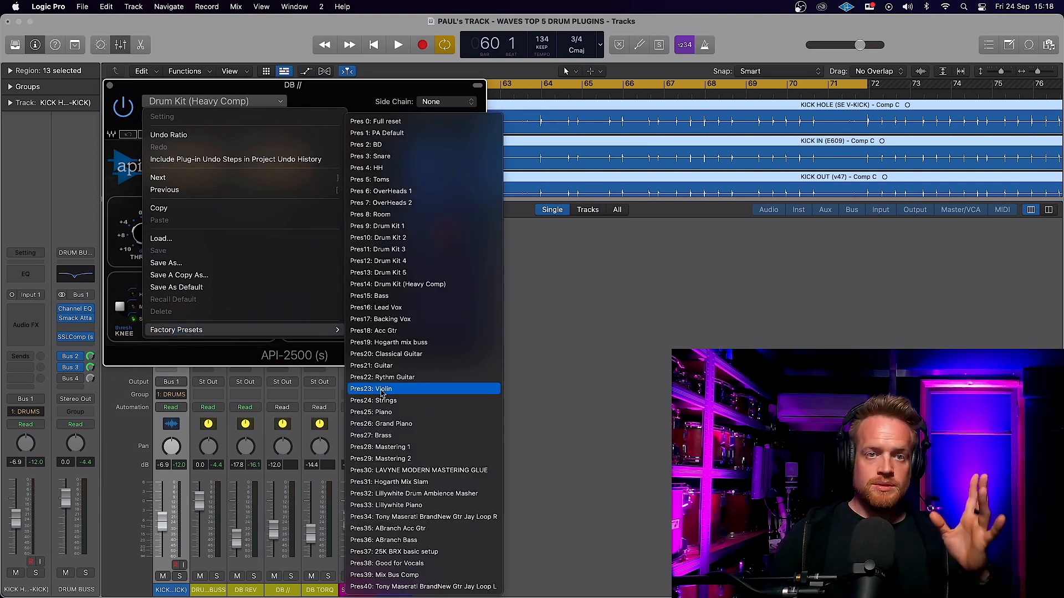
click(341, 93)
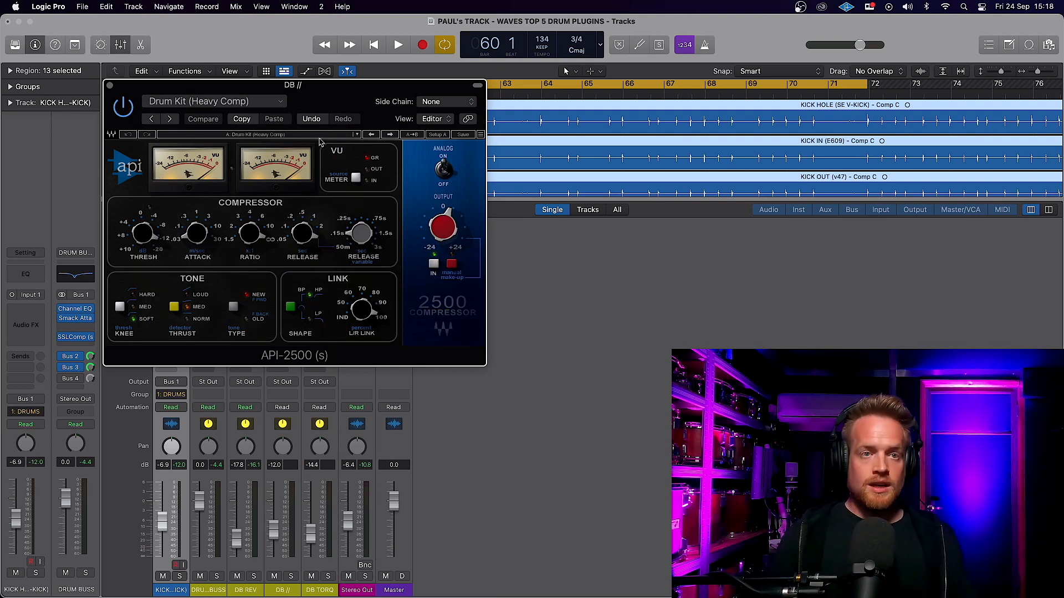
Solo the DB // channel and try the API-2500's tone type and detector thrust options
click(291, 576)
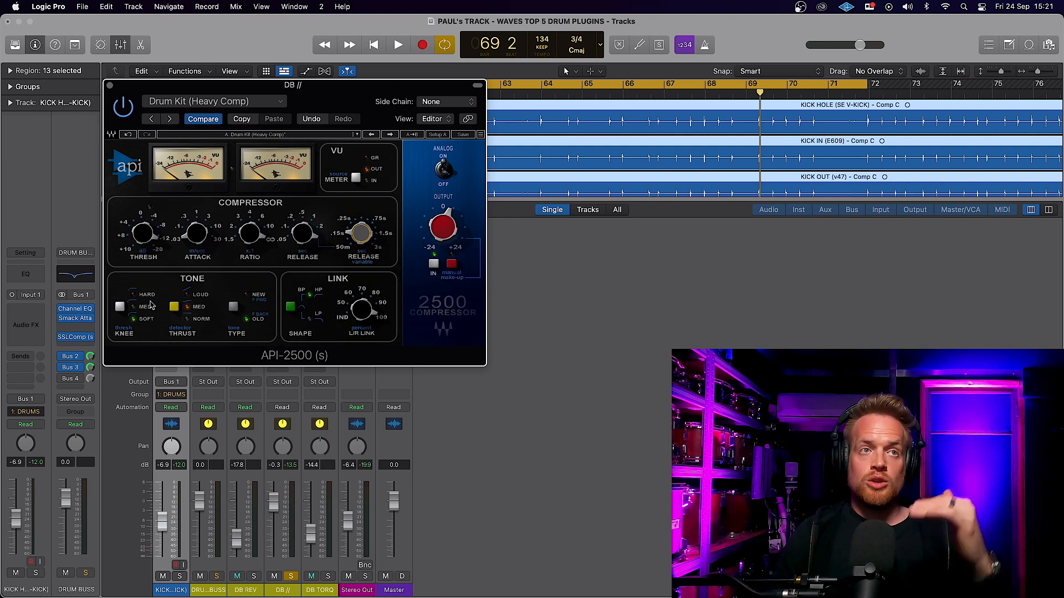
key(s)
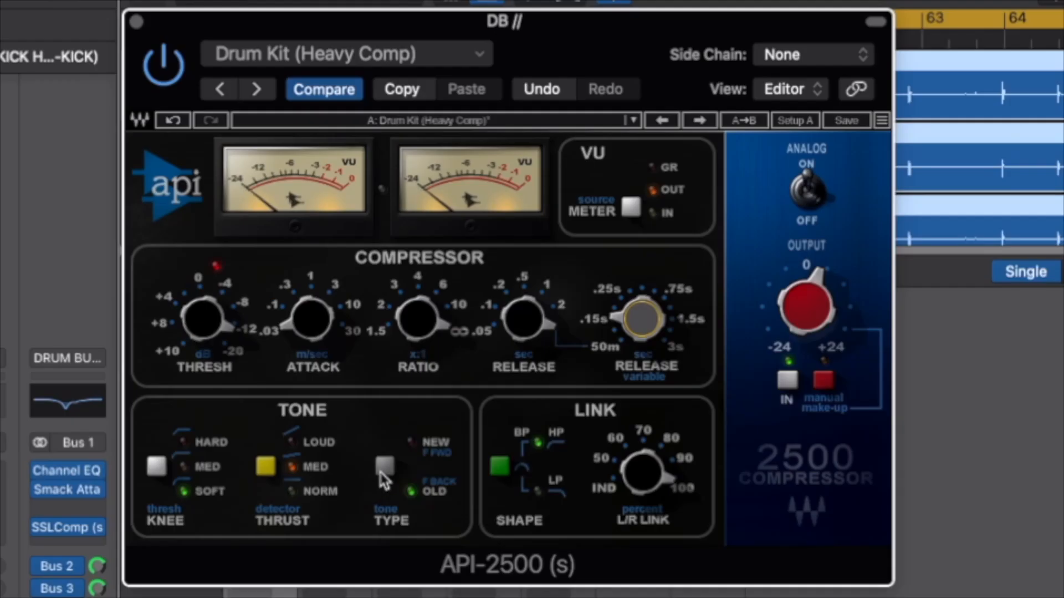
click(386, 468)
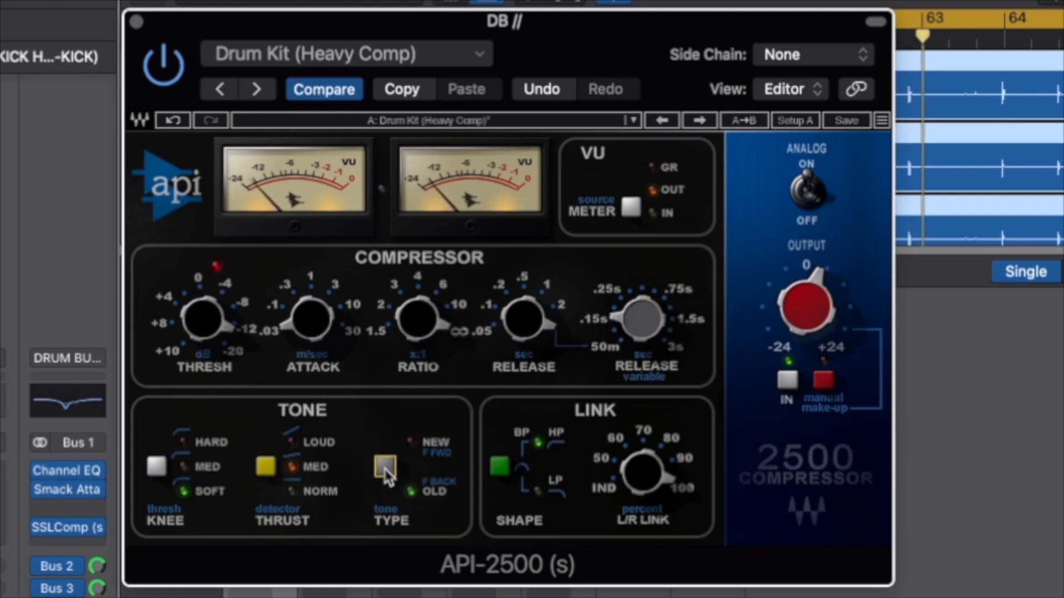
click(268, 469)
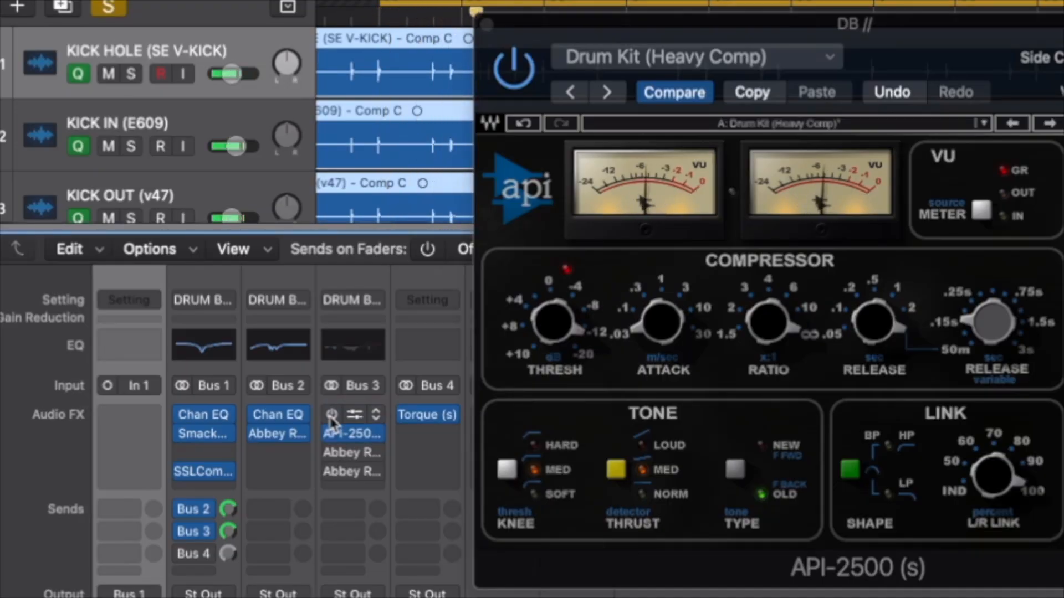
Re-enable Channel EQ on DB //, audition it after the API-2500, move it back before the compressor, and close the API-2500 window
click(331, 415)
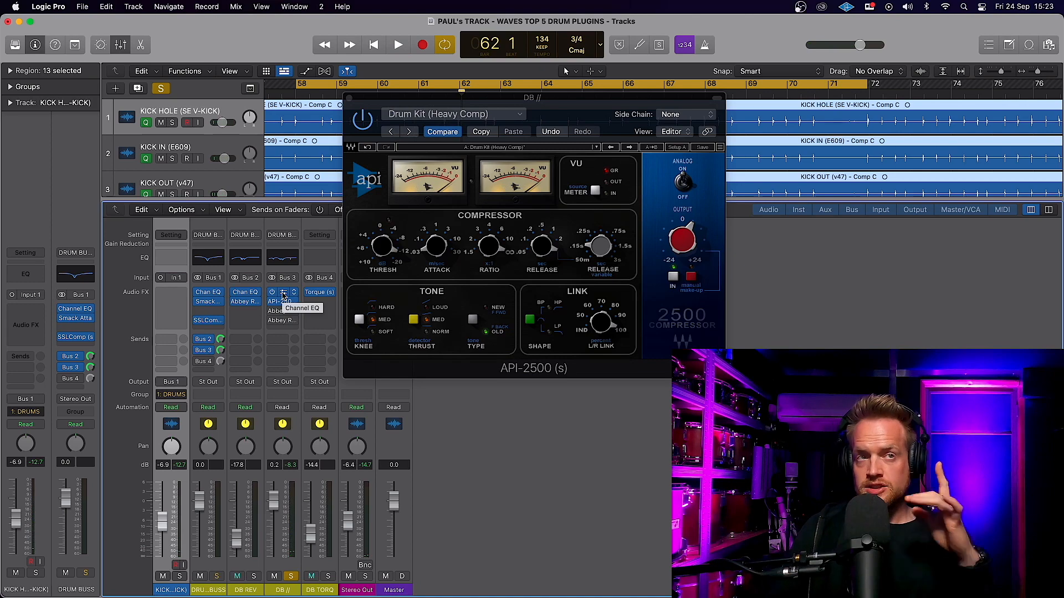
key(space)
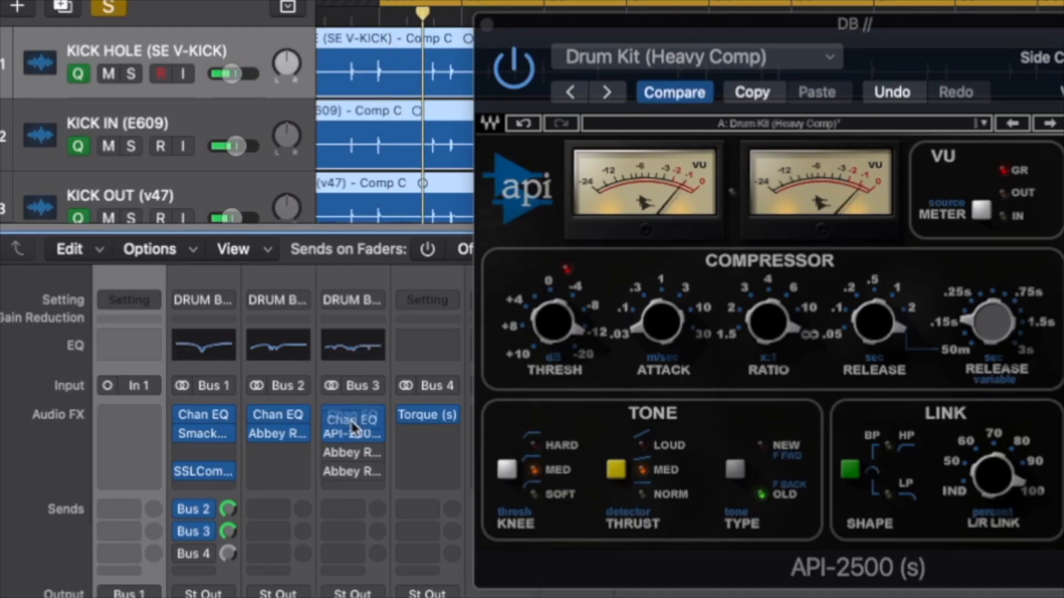
drag(346, 436, 348, 425)
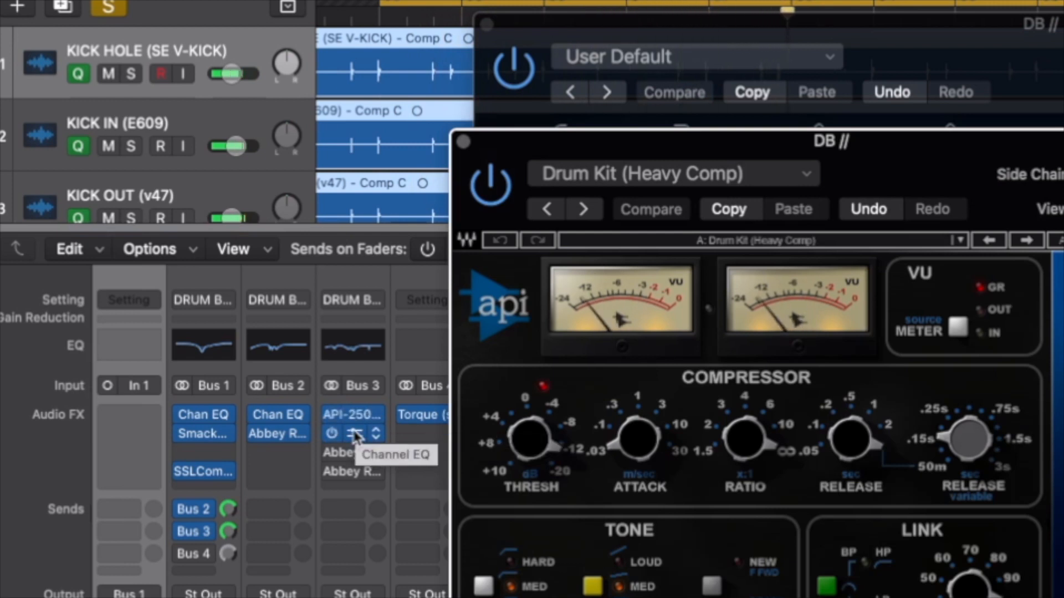
drag(355, 438, 351, 411)
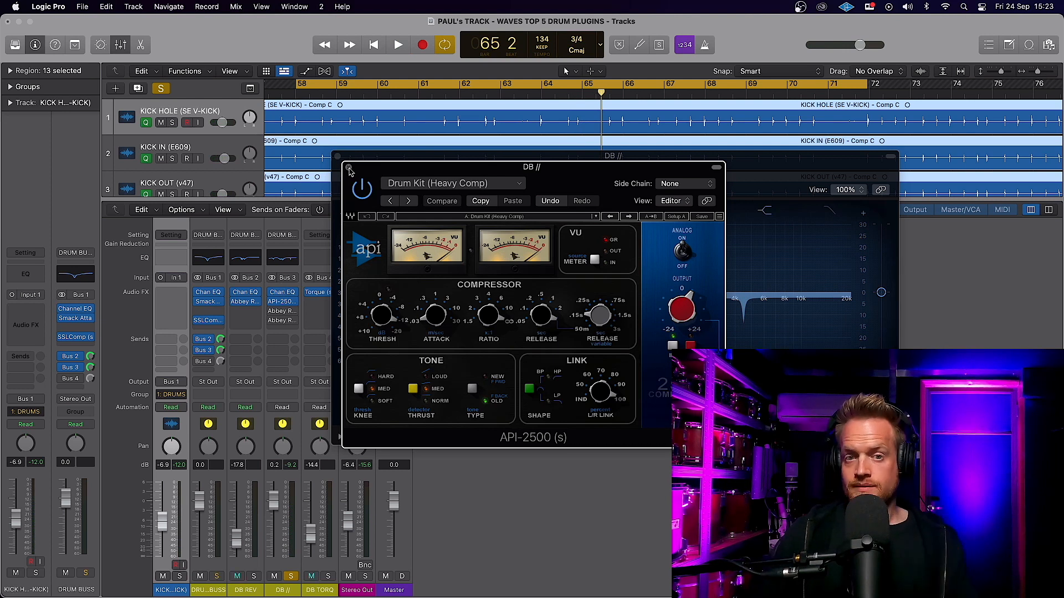
click(348, 168)
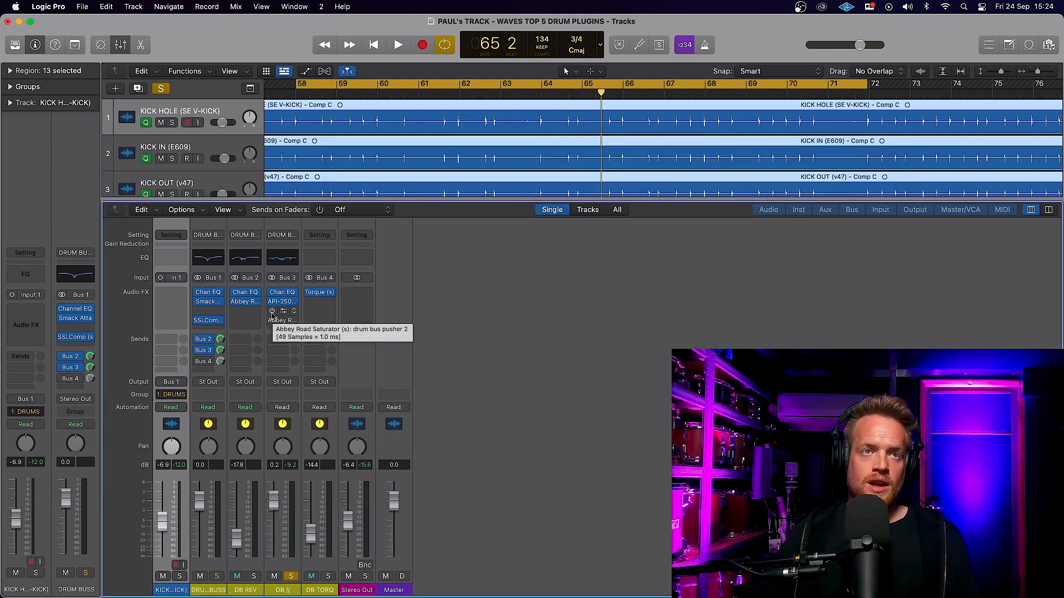
Enable and open the Abbey Road Saturator on DB //, move its window aside, and look at its preset menu without changing the preset
click(281, 314)
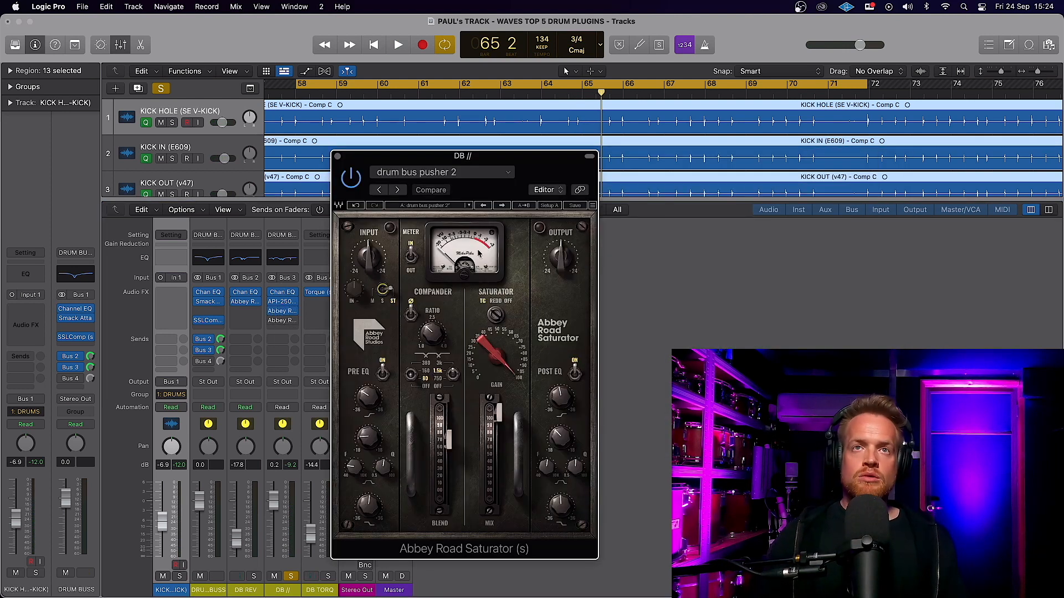
drag(558, 168, 498, 80)
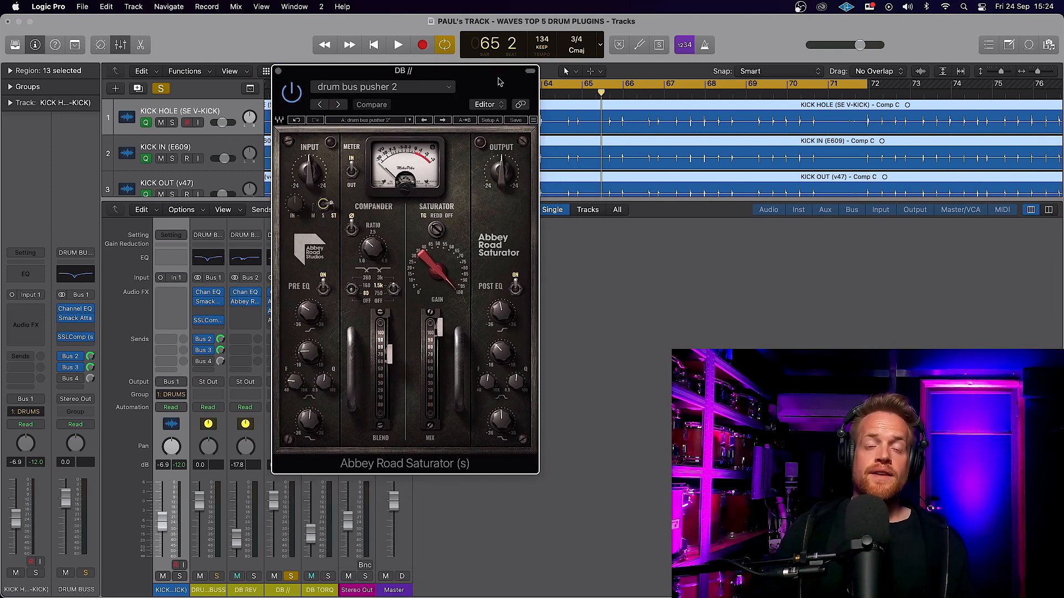
click(448, 86)
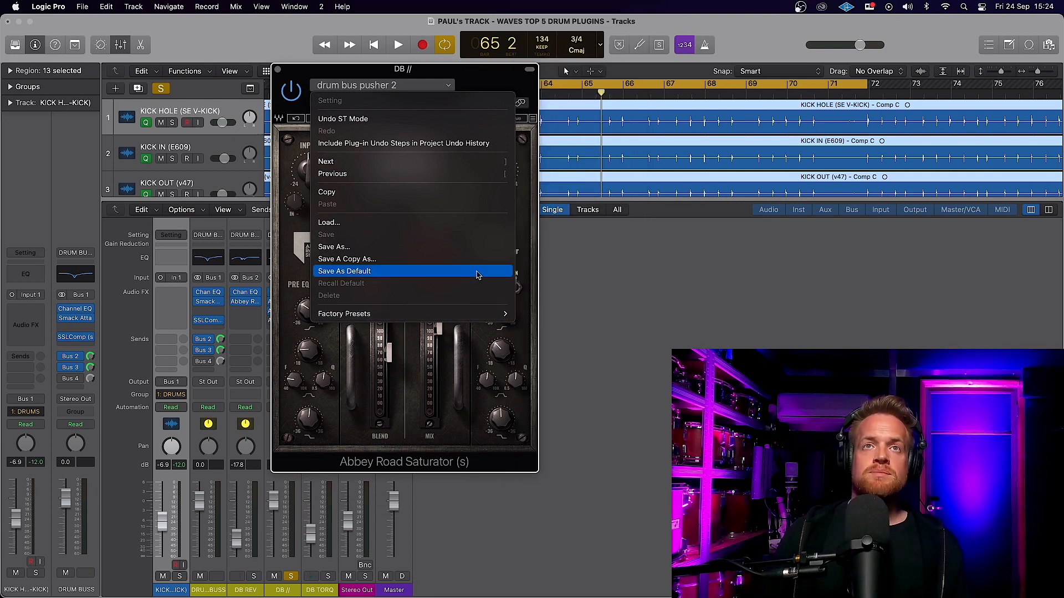
click(488, 85)
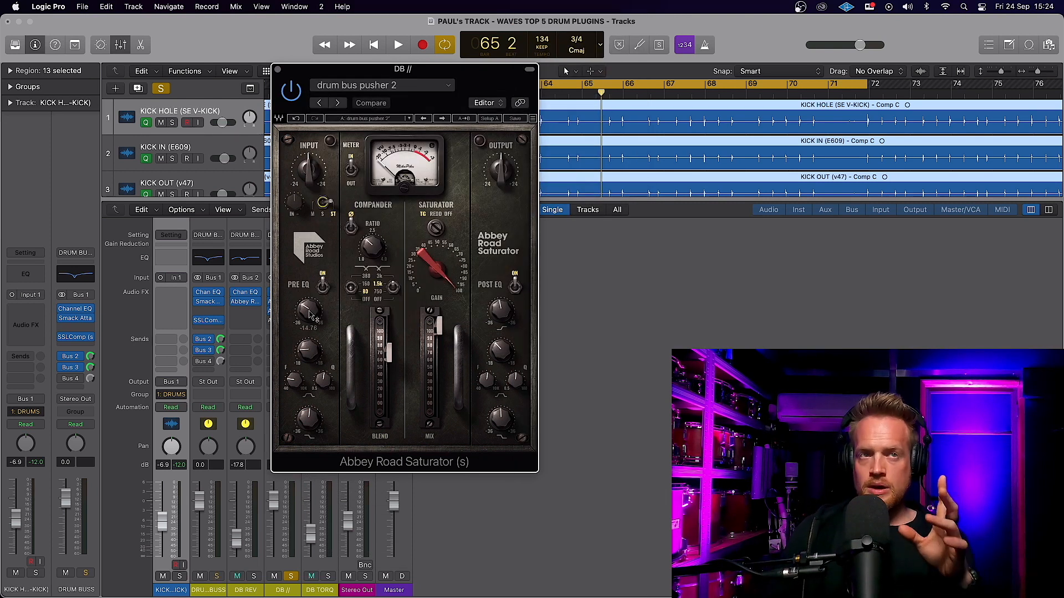
Play the soloed DB // channel and compare its sound with the Abbey Road Saturator bypassed and active
key(space)
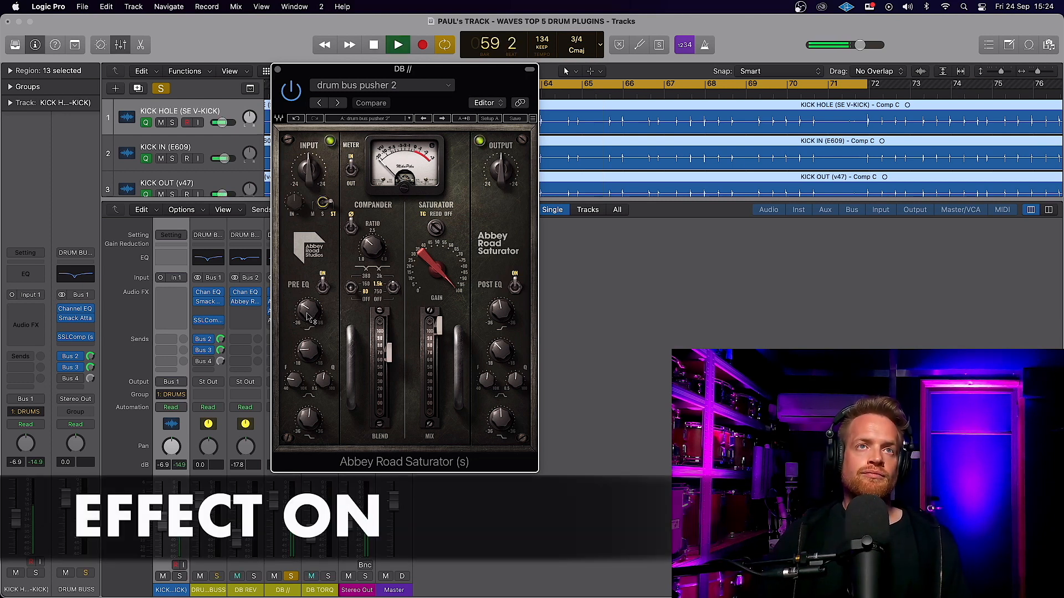
click(289, 94)
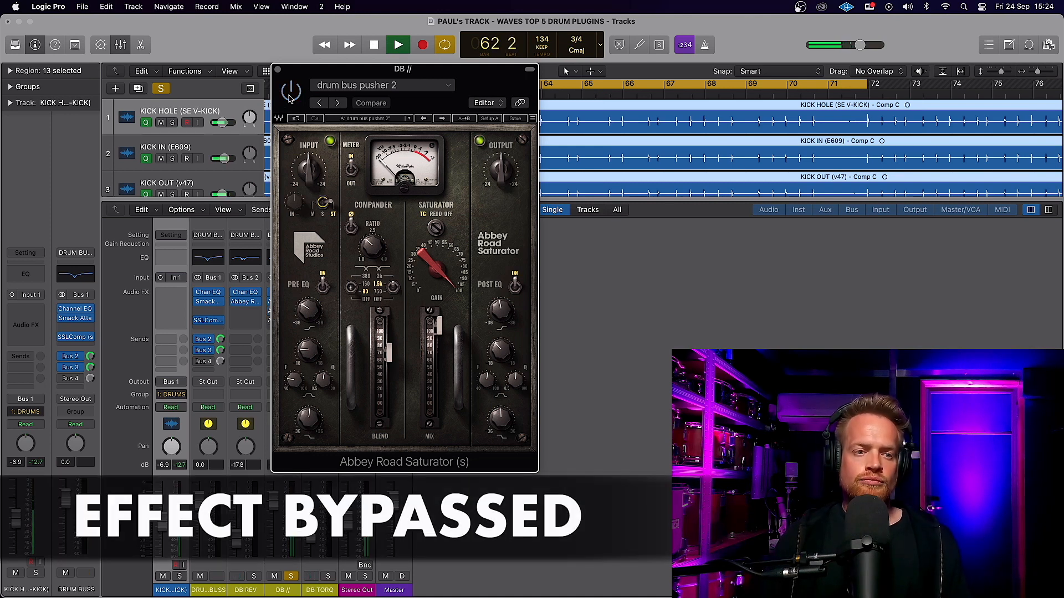
click(291, 93)
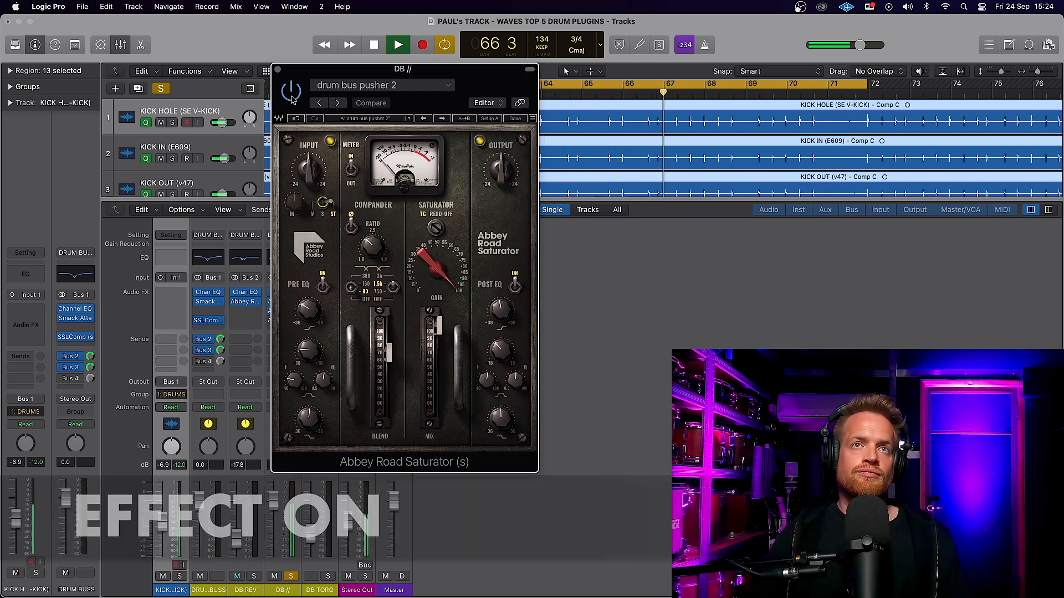
key(space)
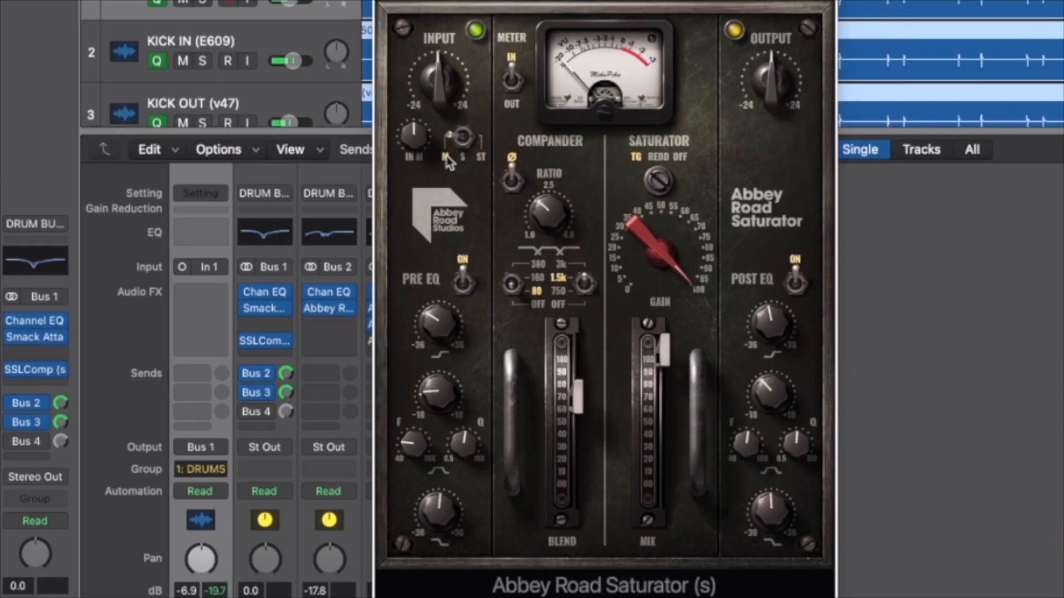
Audition the Saturator's M and S processing modes and return it to ST
click(446, 157)
click(464, 142)
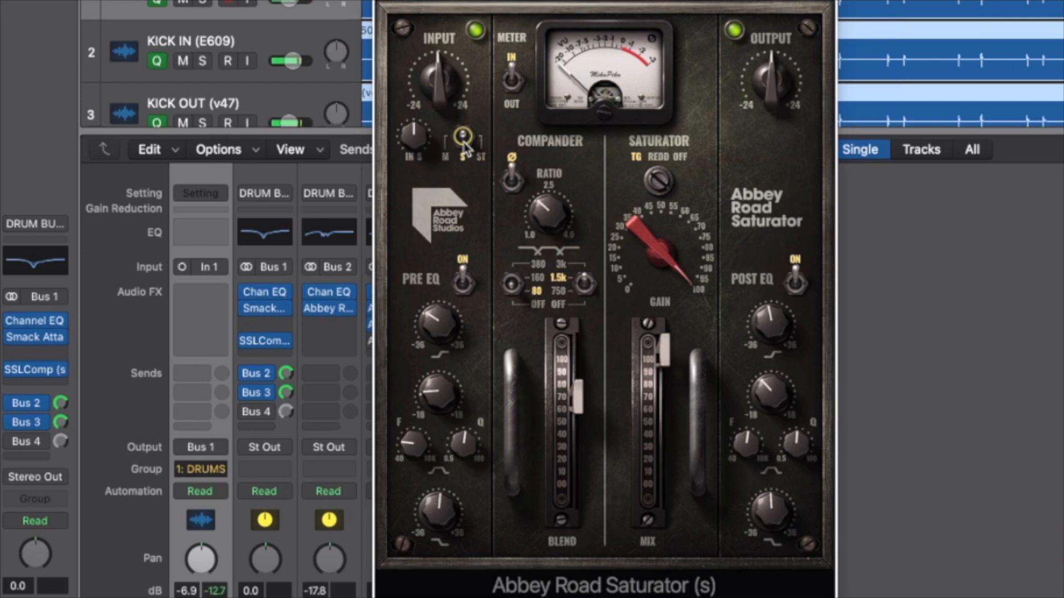
click(466, 141)
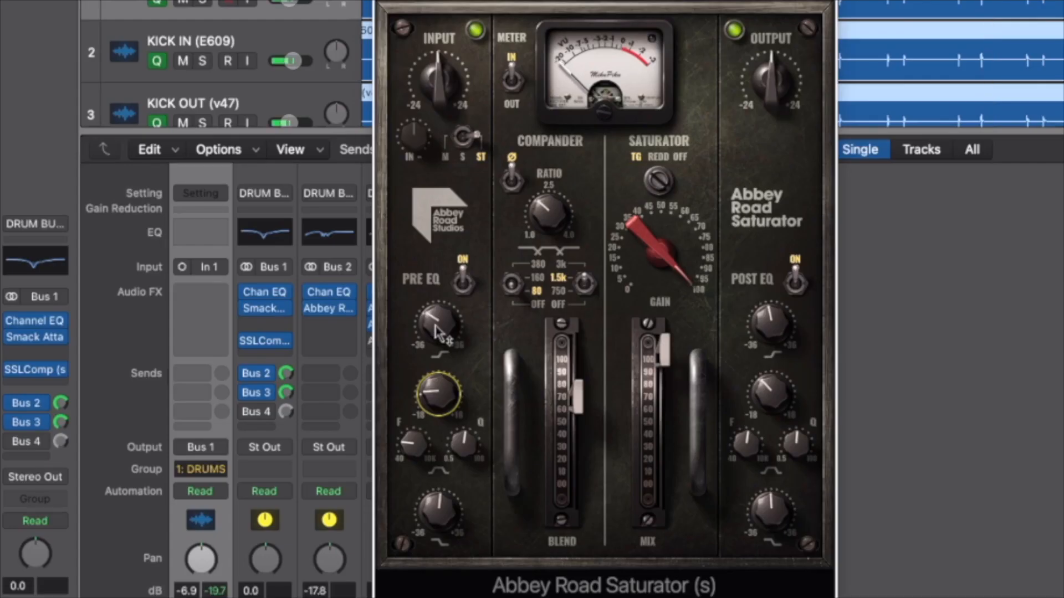
Adjust the Saturator's Pre EQ high-shelf, low-shelf and mid-band gains by ear
drag(435, 327, 435, 318)
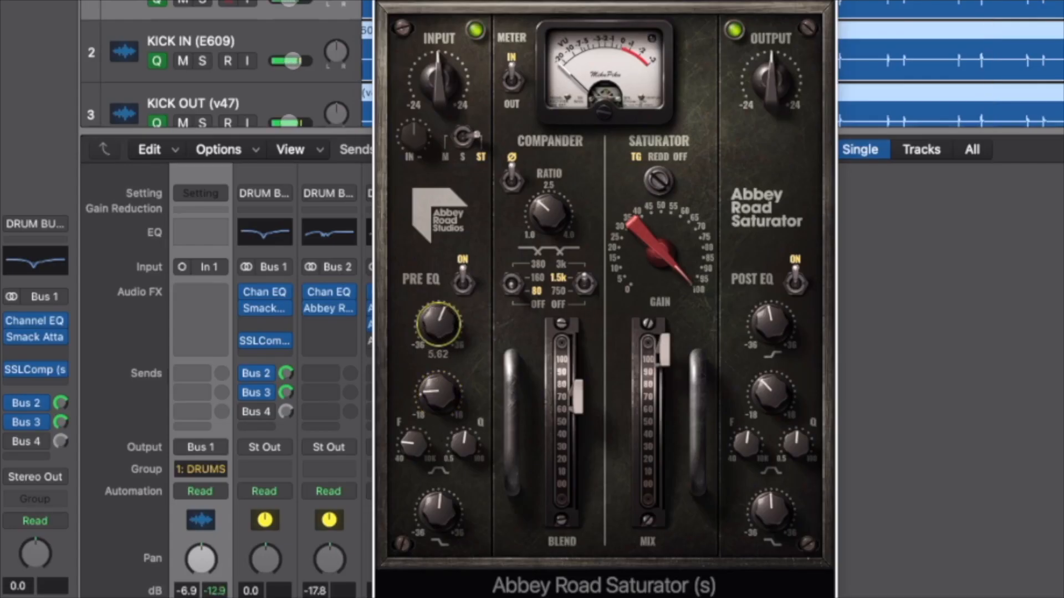
mouse_move(437, 513)
mouse_down()
mouse_move(437, 491)
mouse_move(438, 507)
mouse_up()
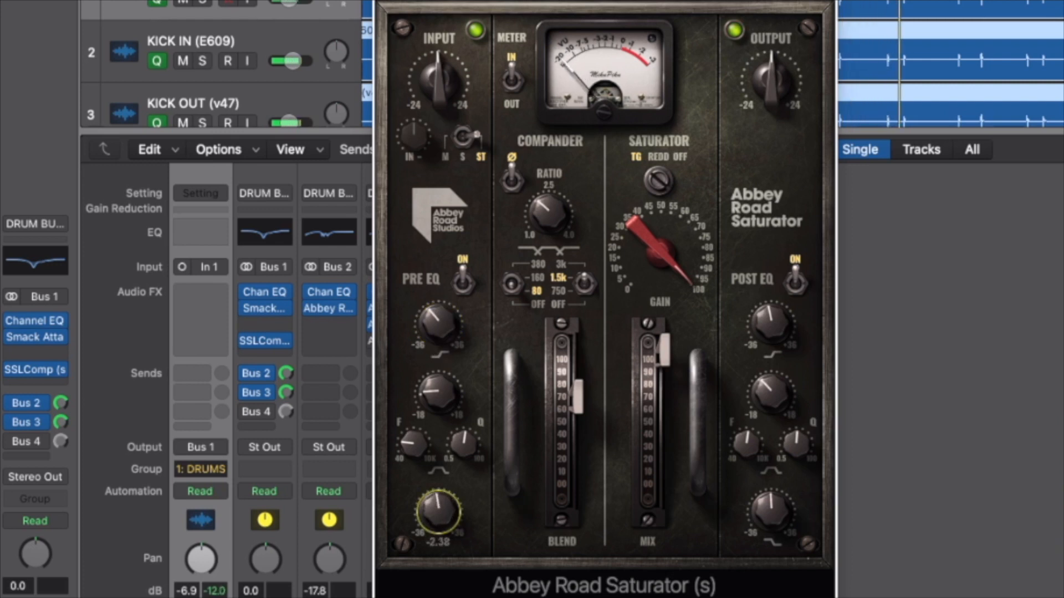
drag(438, 393, 438, 360)
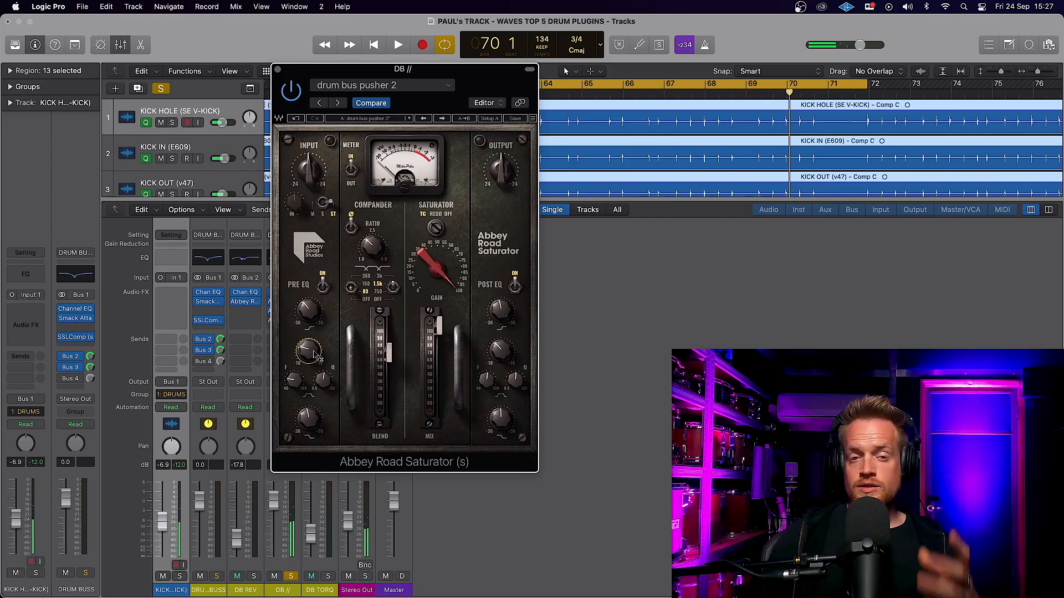
mouse_move(324, 379)
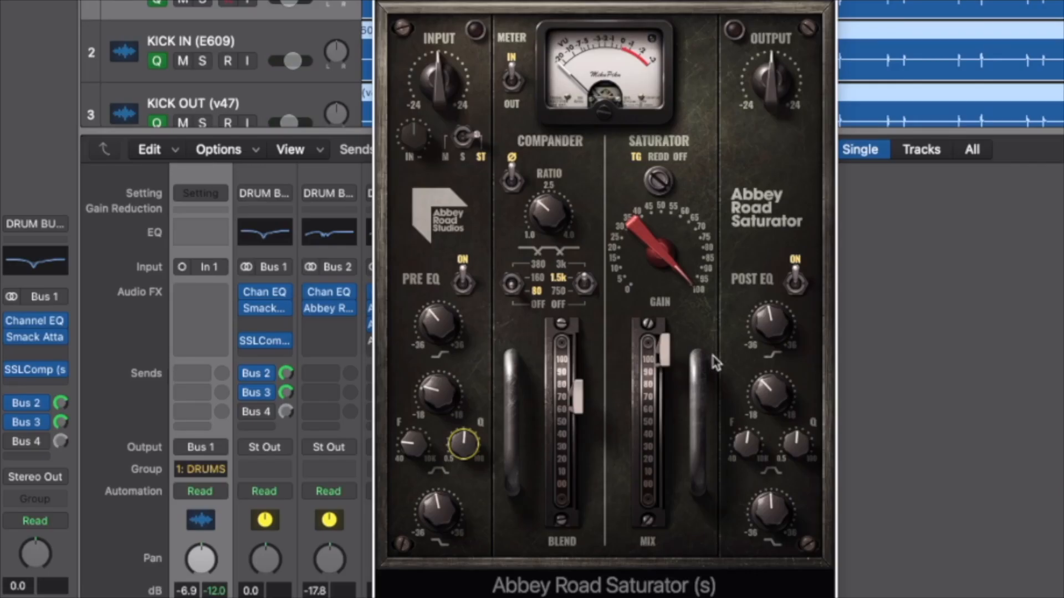
Adjust the Saturator's Post EQ high-shelf and low-shelf gains by ear during playback
mouse_move(769, 327)
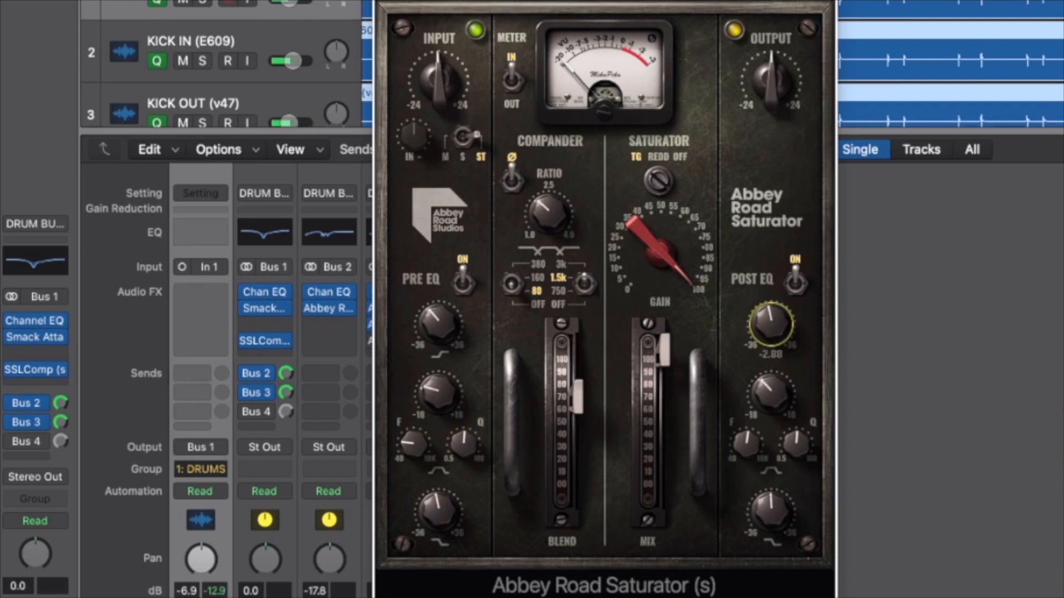
drag(769, 521, 769, 548)
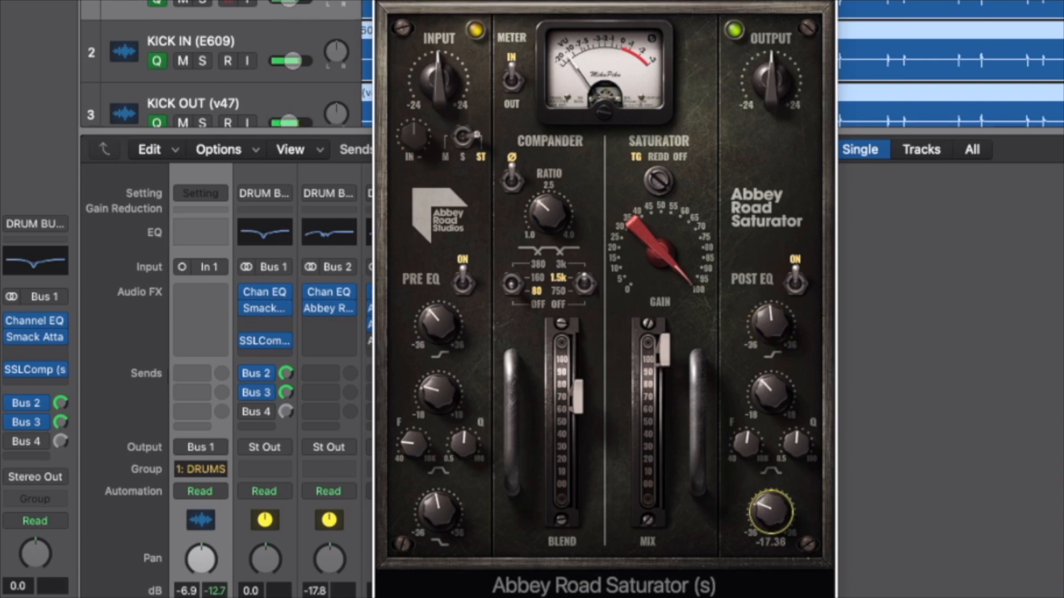
drag(770, 325, 770, 308)
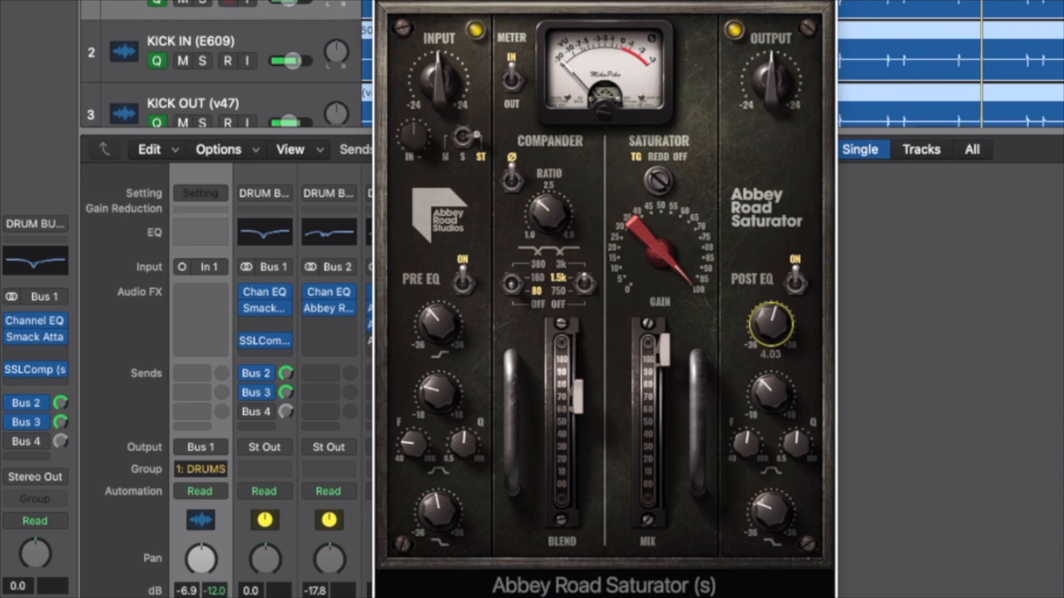
mouse_move(770, 513)
mouse_down()
mouse_move(770, 488)
mouse_move(772, 520)
mouse_up()
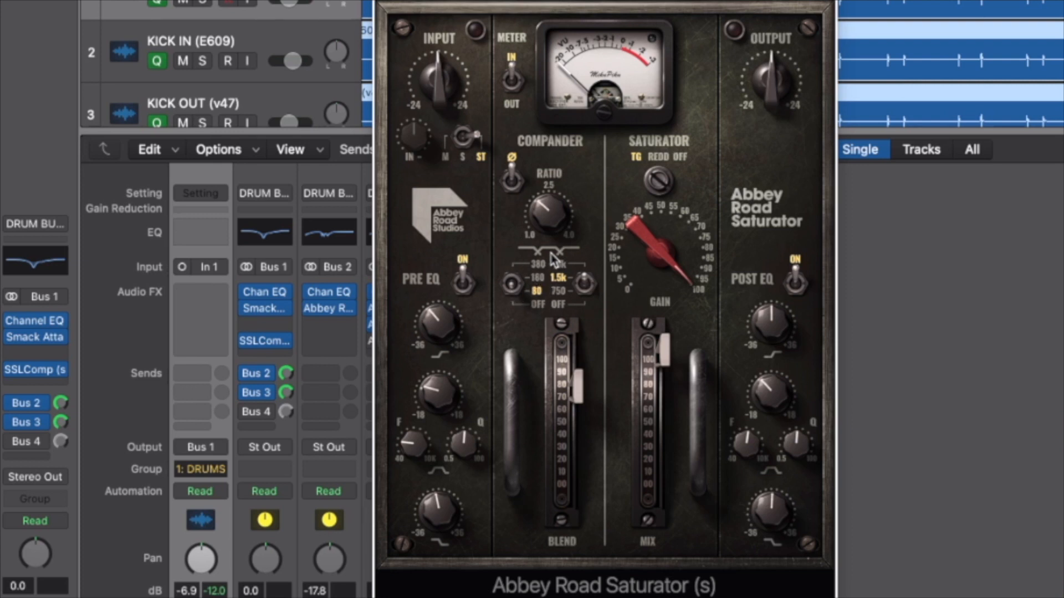
Raise the Saturator's compander blend, set its crossovers to 160 and 1.5k, and close the plug-in window
key(space)
mouse_move(577, 382)
mouse_down()
mouse_move(576, 491)
mouse_move(576, 364)
mouse_up()
drag(513, 288, 518, 288)
drag(583, 285, 585, 288)
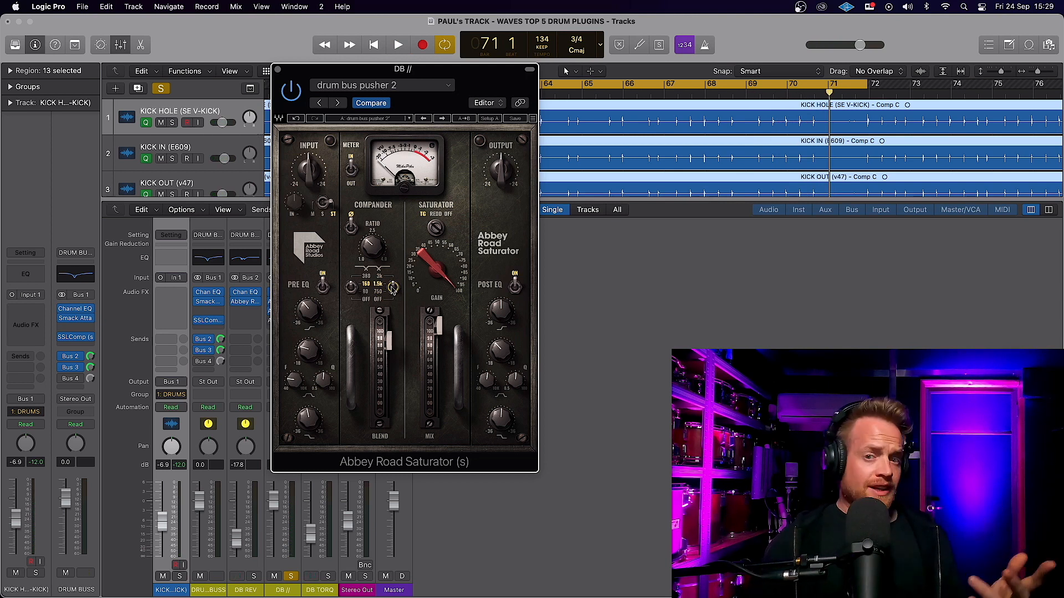
click(277, 69)
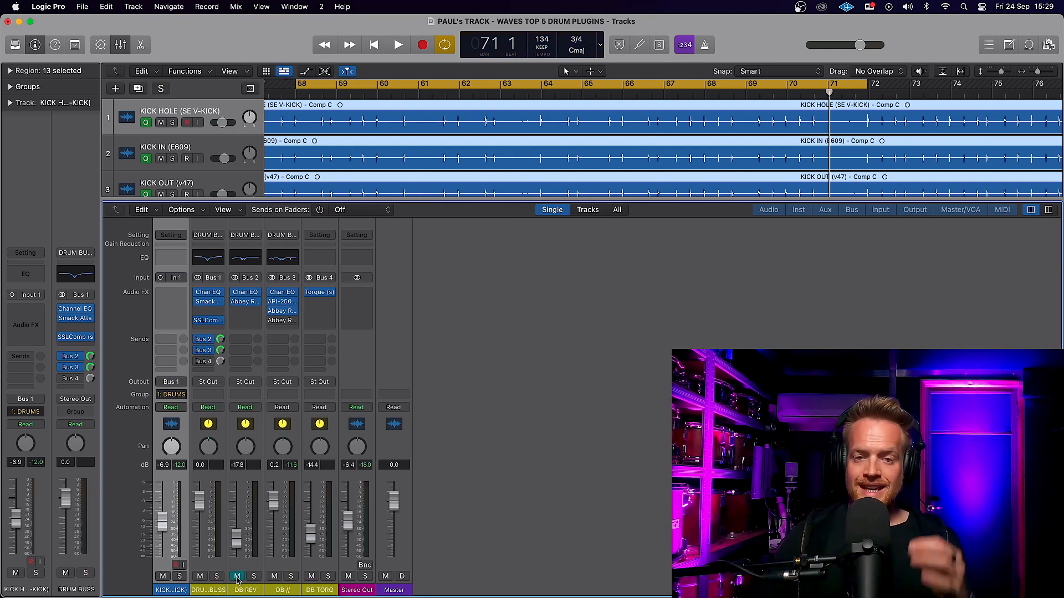
Pull the DB // fader down to -60.0 dB and bring it back up under the drum bus by ear
drag(273, 502, 273, 552)
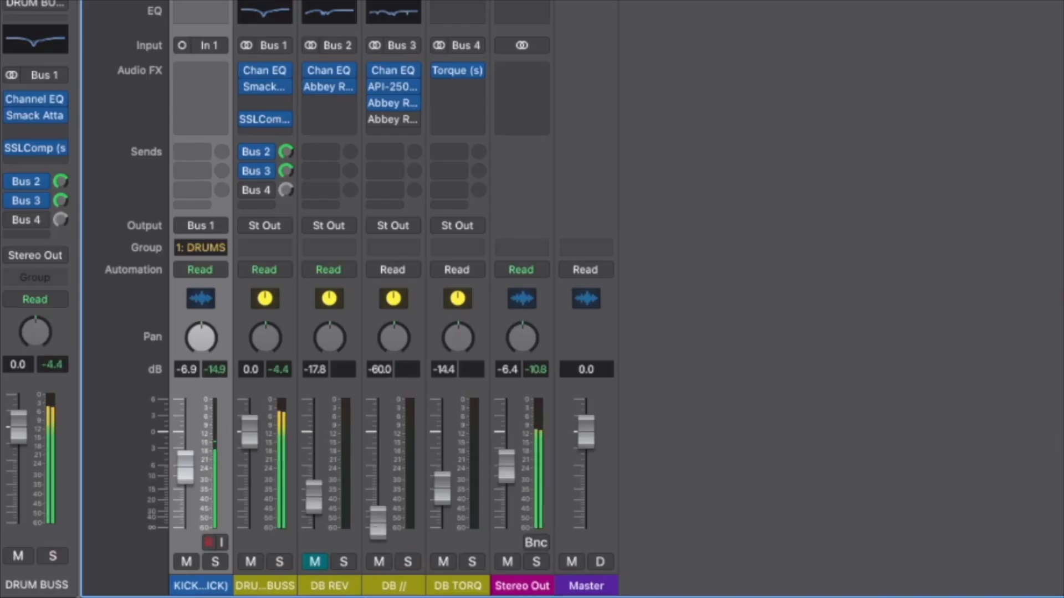
drag(378, 523, 378, 455)
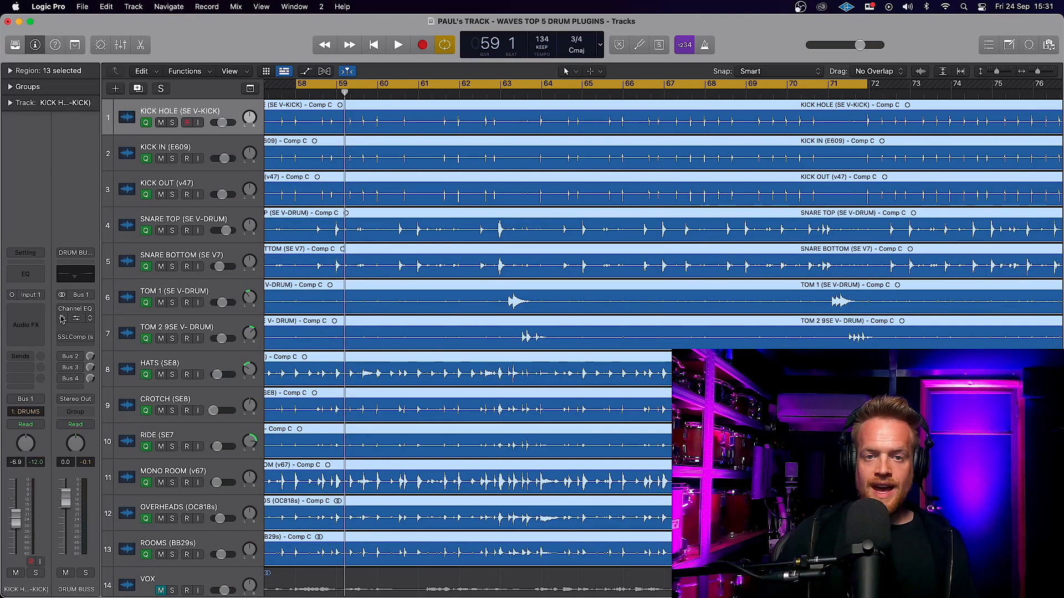
During playback, re-enable Channel EQ, Smack Attack, SSLComp and the Bus 2 and Bus 3 sends one by one on DRUM BUSS
key(space)
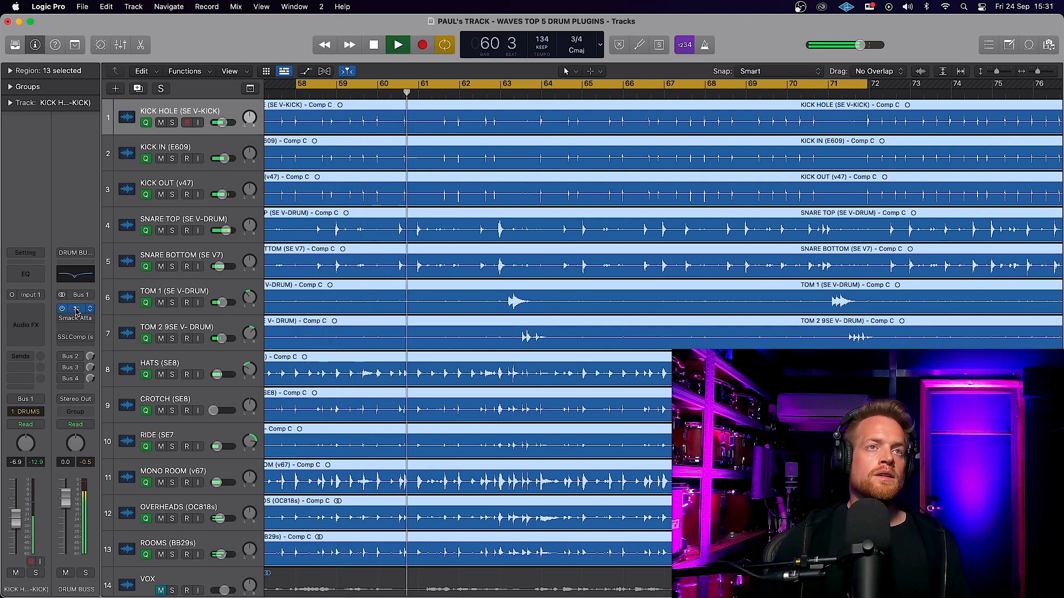
click(62, 310)
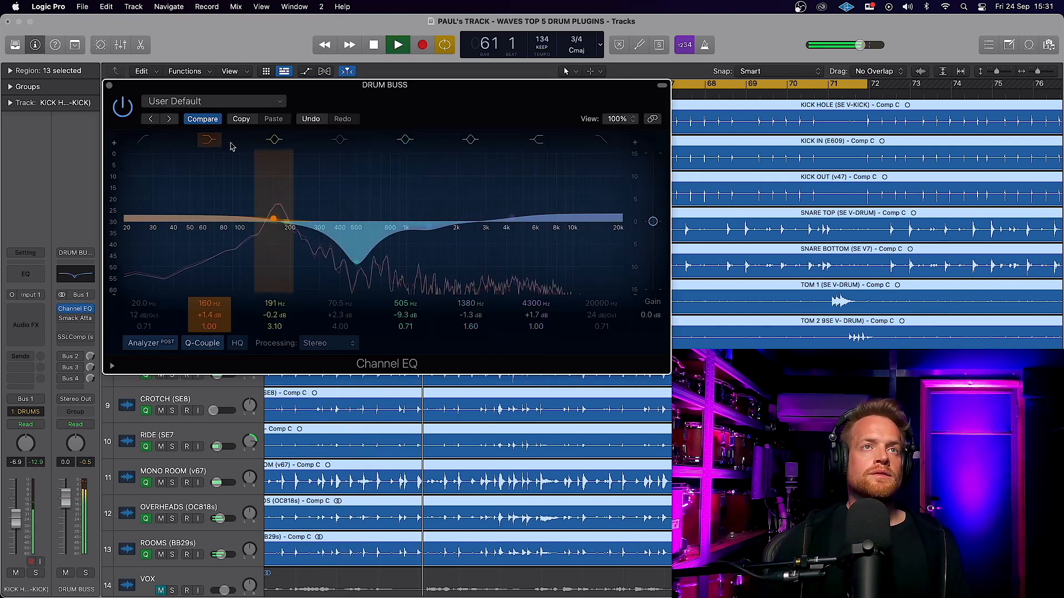
click(77, 320)
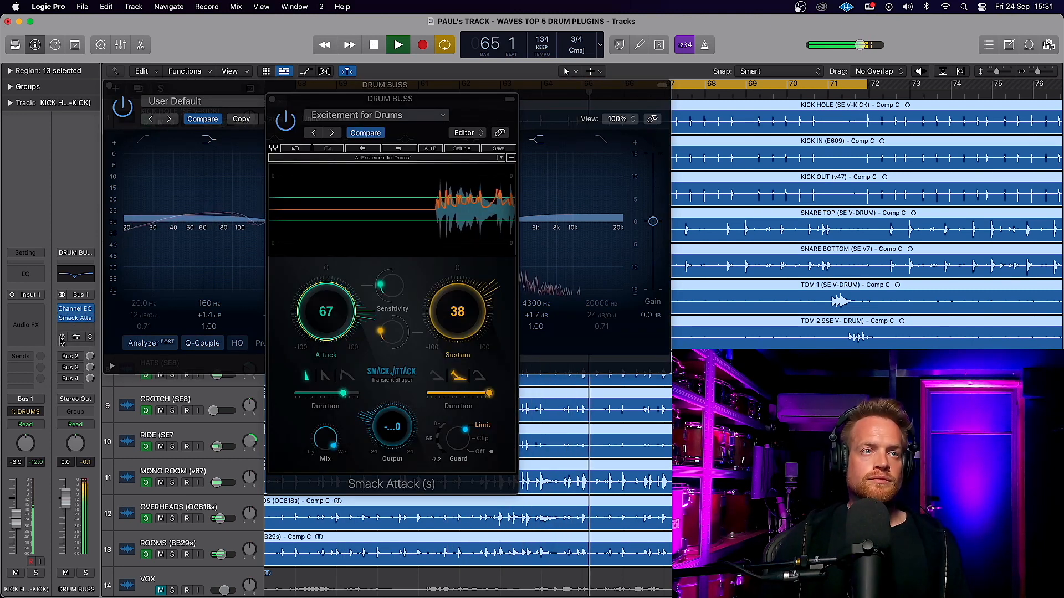
click(73, 338)
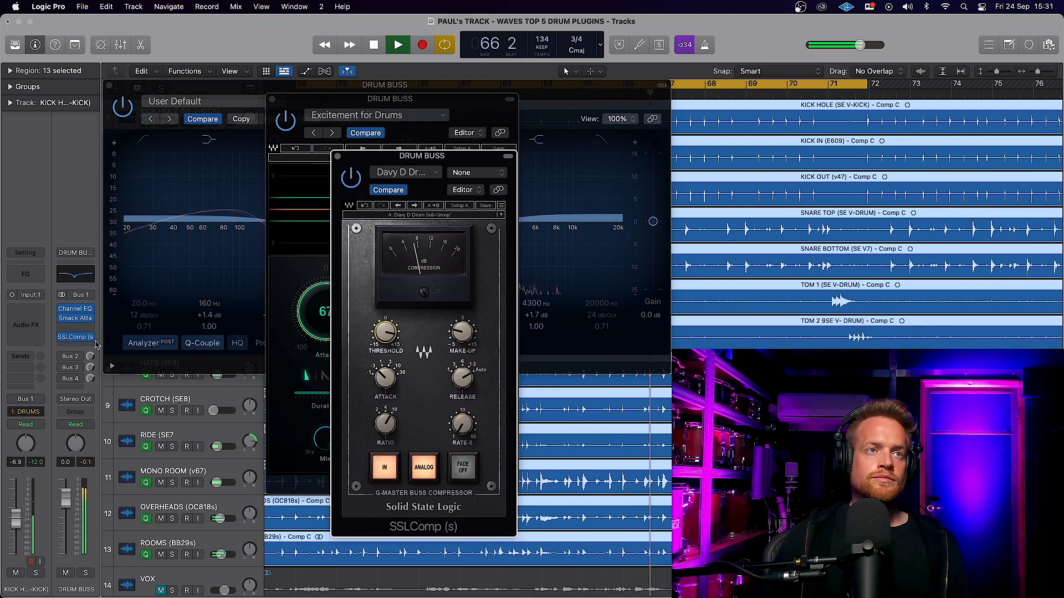
click(62, 357)
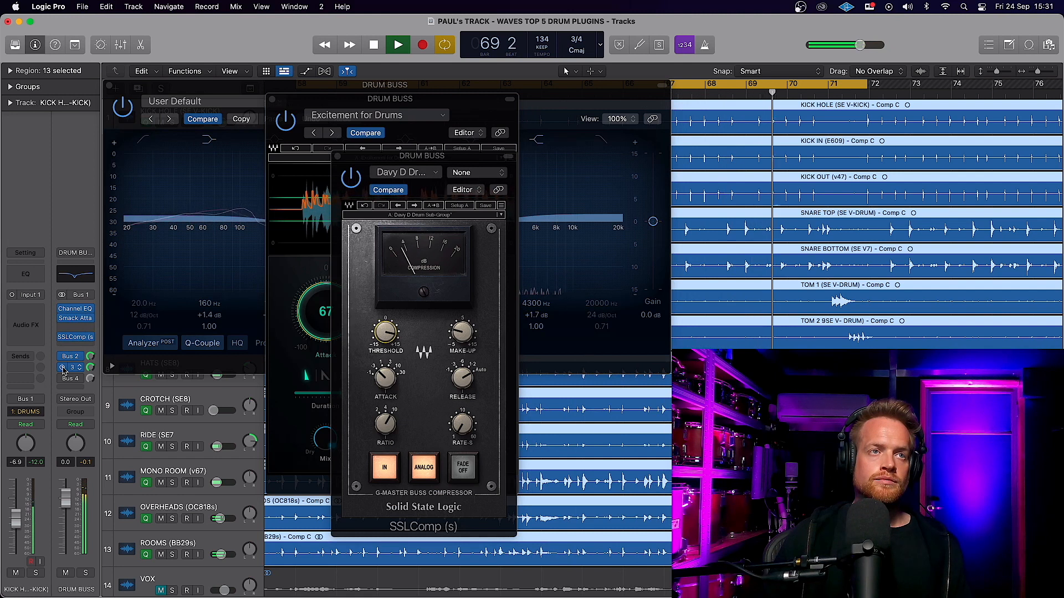
Show the mixer and close the SSLComp and Smack Attack windows
key(x)
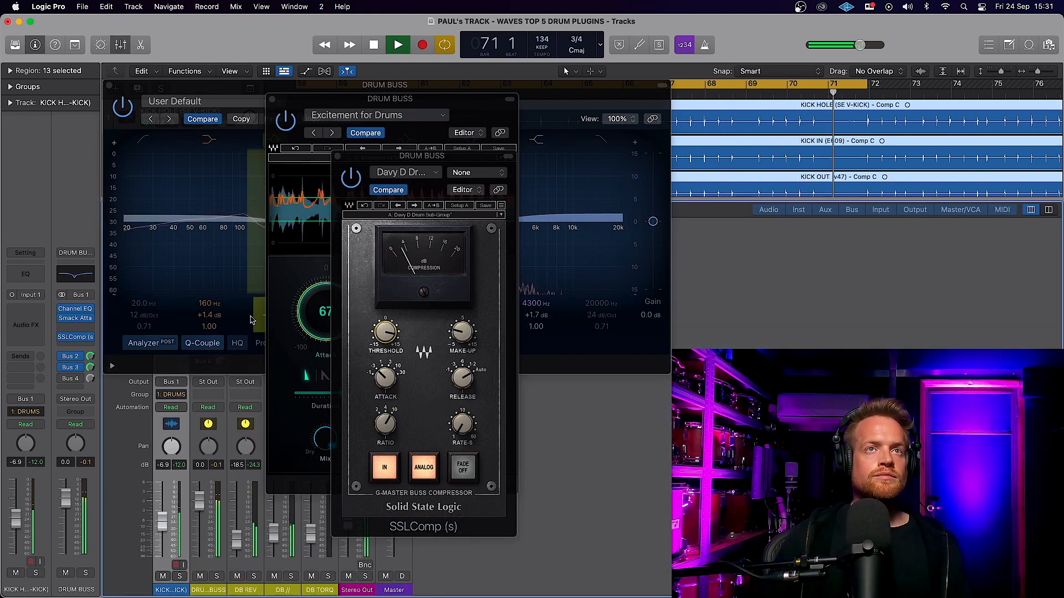
click(337, 157)
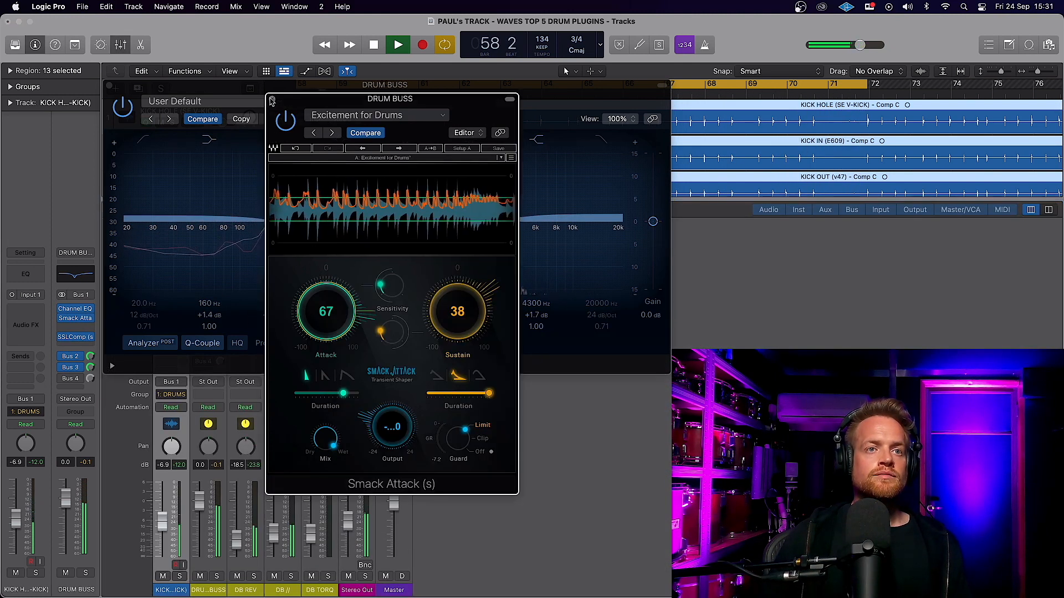
click(272, 99)
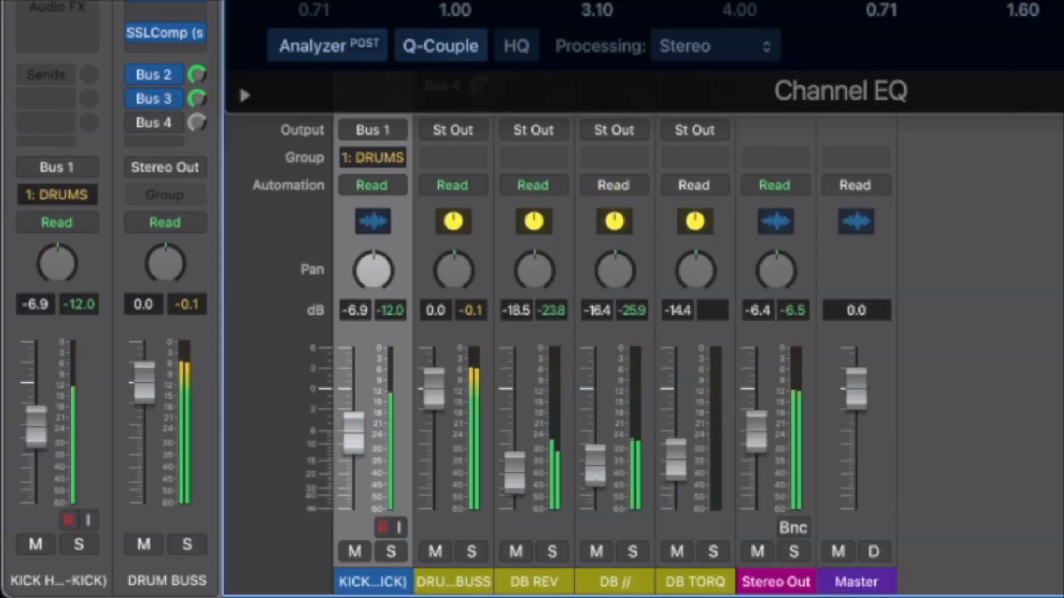